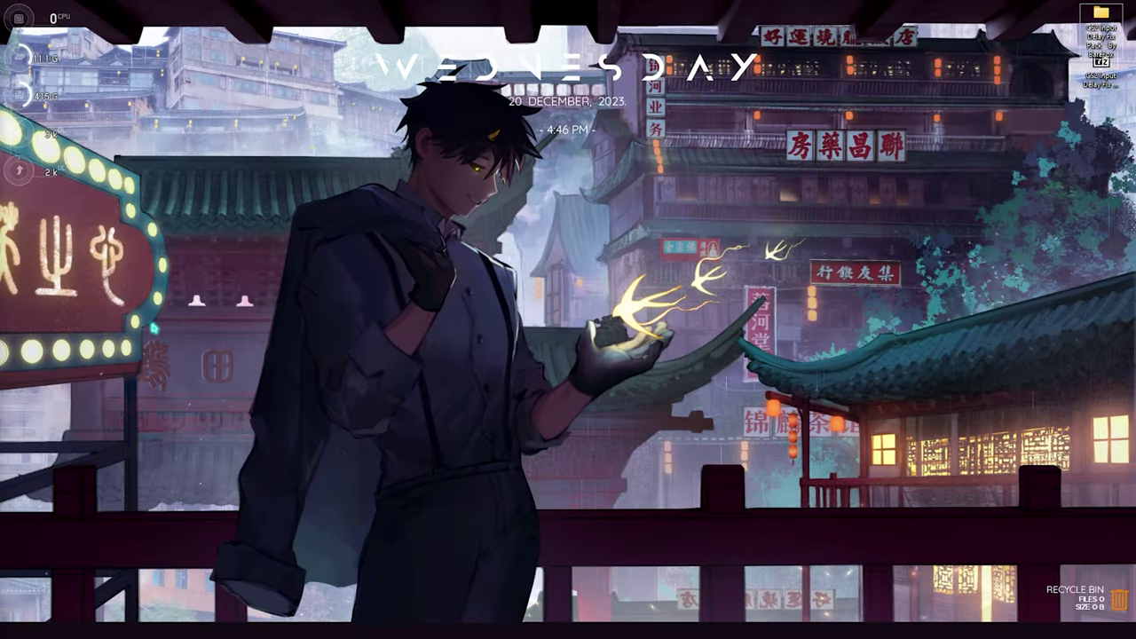
# Launch Device Manager from a Start search for 'de' and maximize its window
pyautogui.press('super')
pyautogui.write('device Manager')
pyautogui.press('Return')
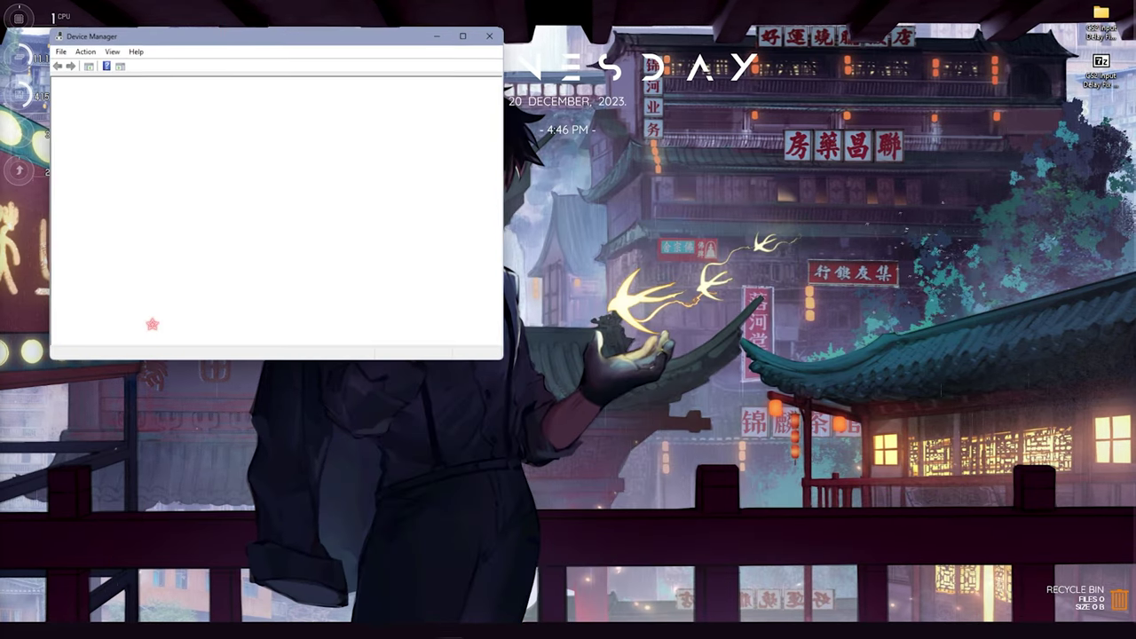
pyautogui.doubleClick(253, 34)
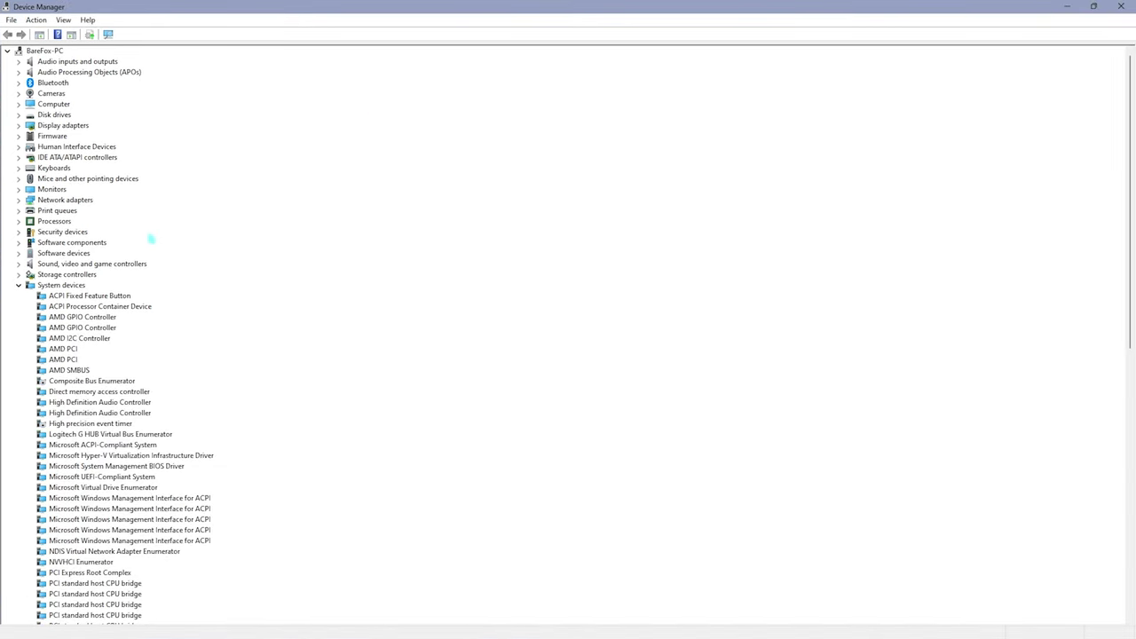
# Expand System devices to locate the High precision event timer, collapsing the other categories
pyautogui.click(17, 286)
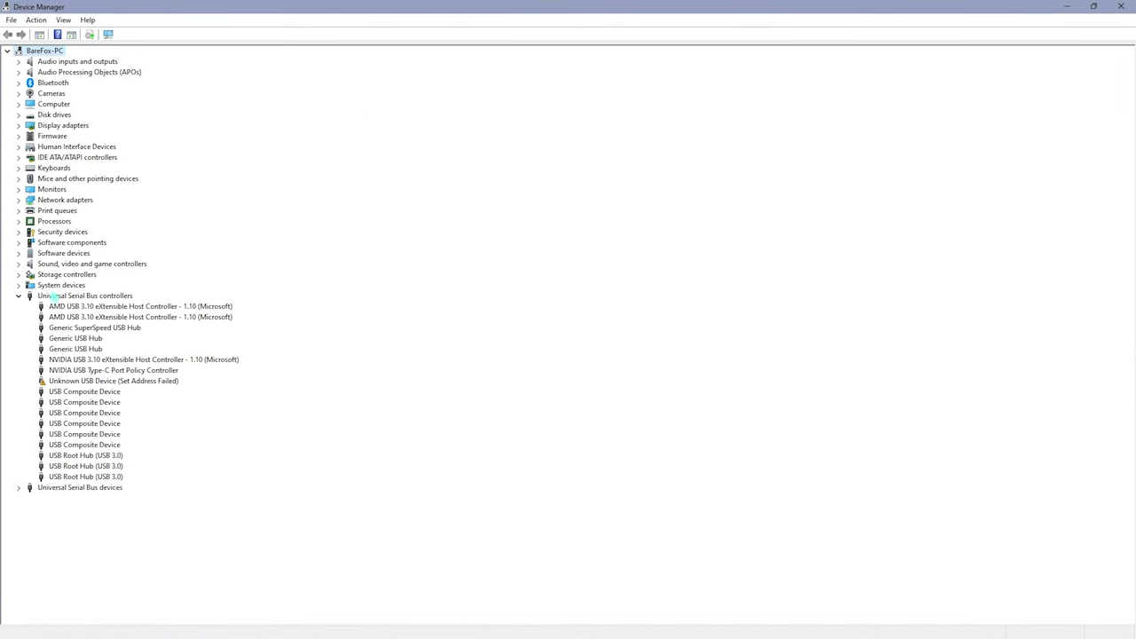
pyautogui.click(18, 296)
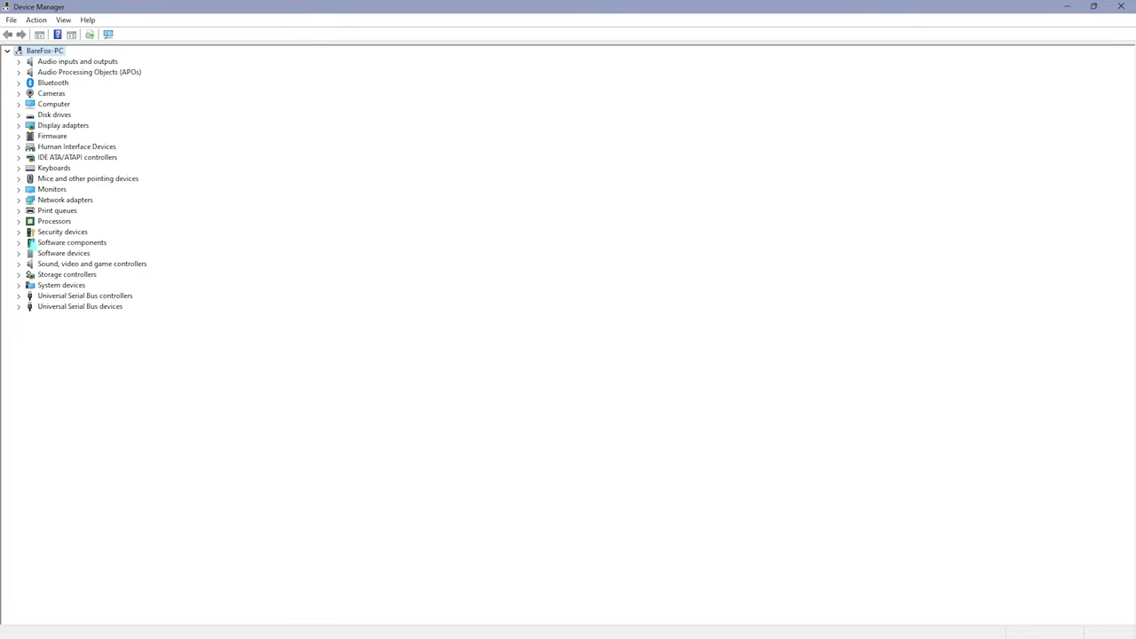
pyautogui.click(17, 285)
pyautogui.click(91, 147)
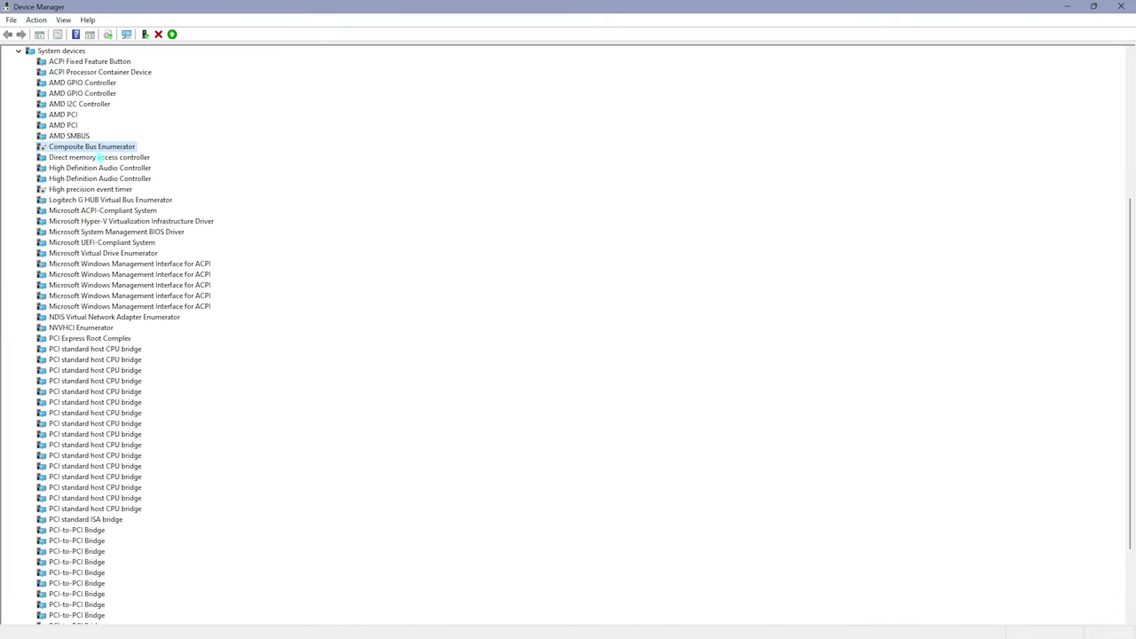
pyautogui.click(71, 189)
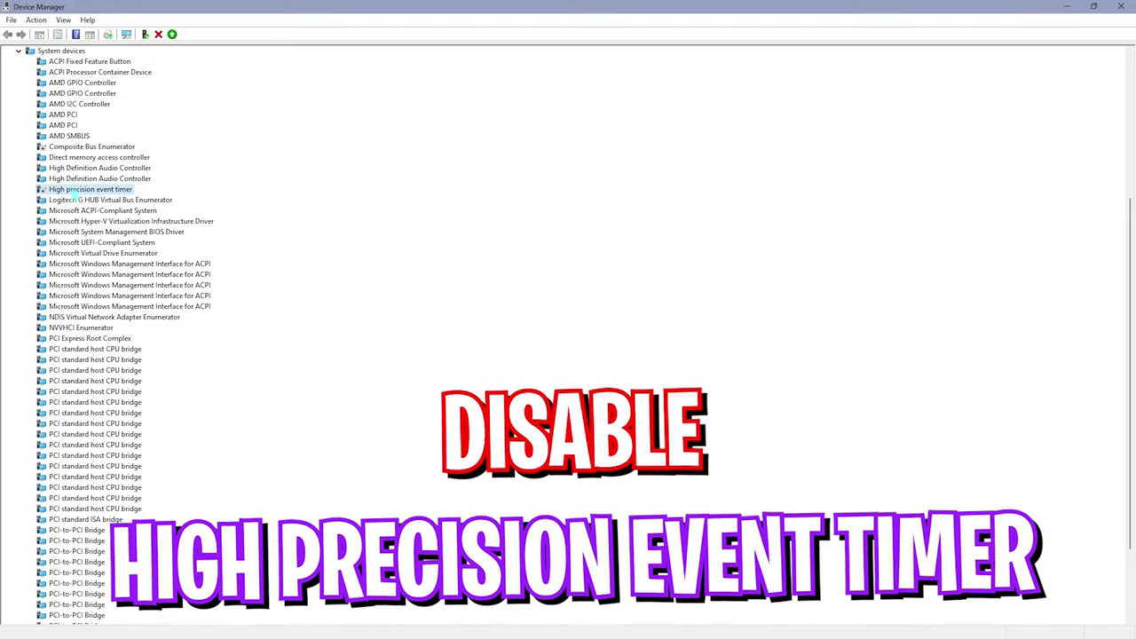
pyautogui.scroll(-3, 85, 222)
pyautogui.scroll(3, 97, 258)
pyautogui.scroll(1, 98, 258)
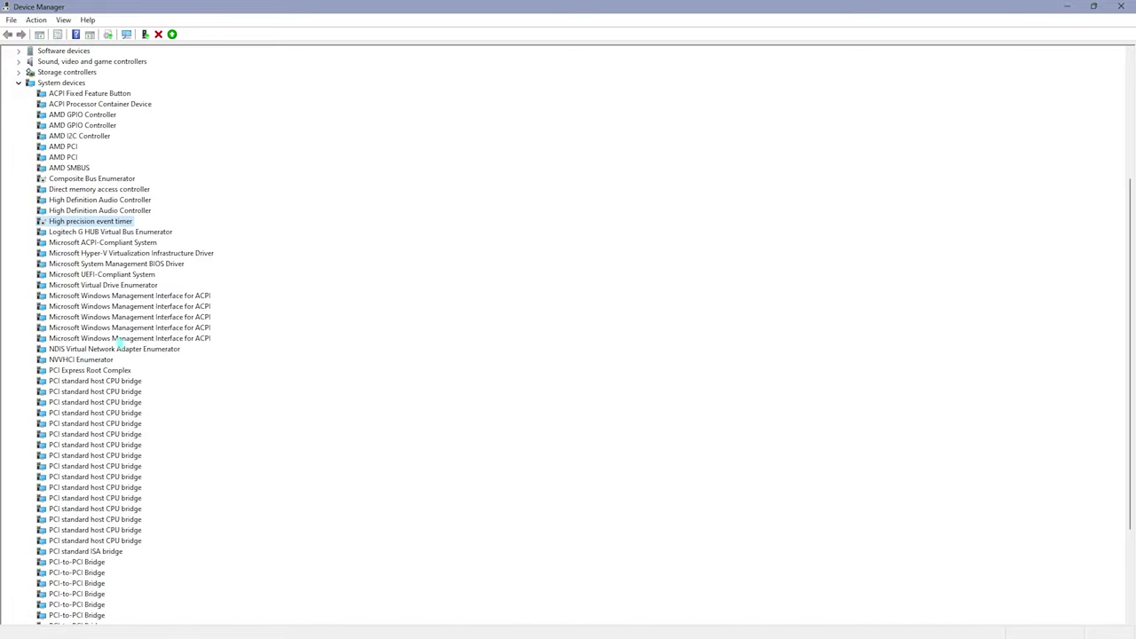
pyautogui.scroll(-4, 118, 343)
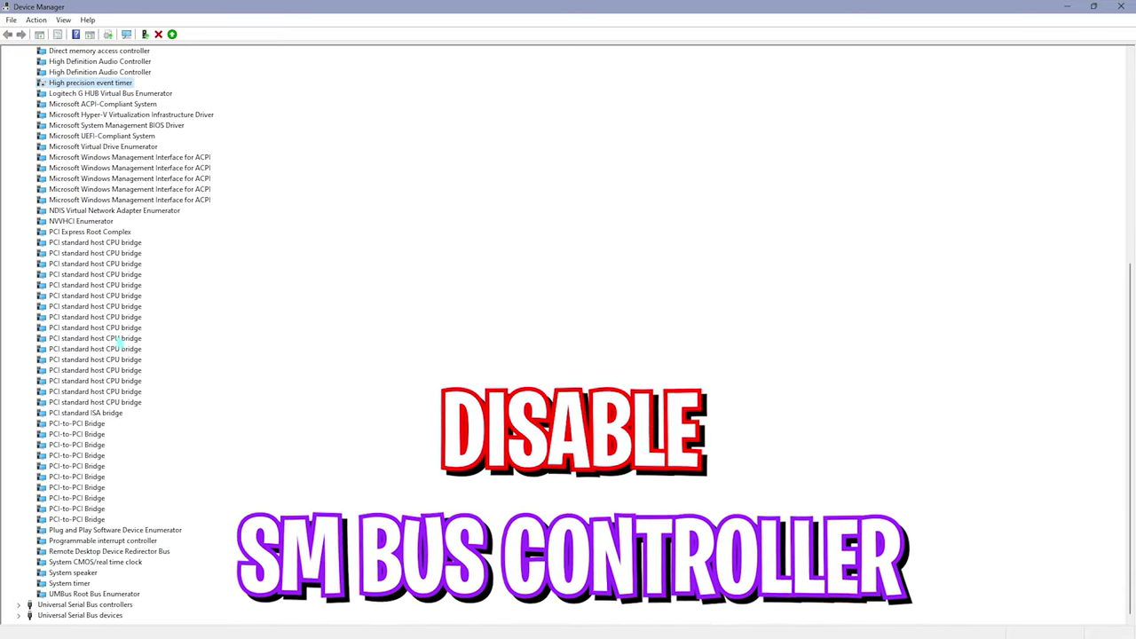
pyautogui.scroll(5, 118, 345)
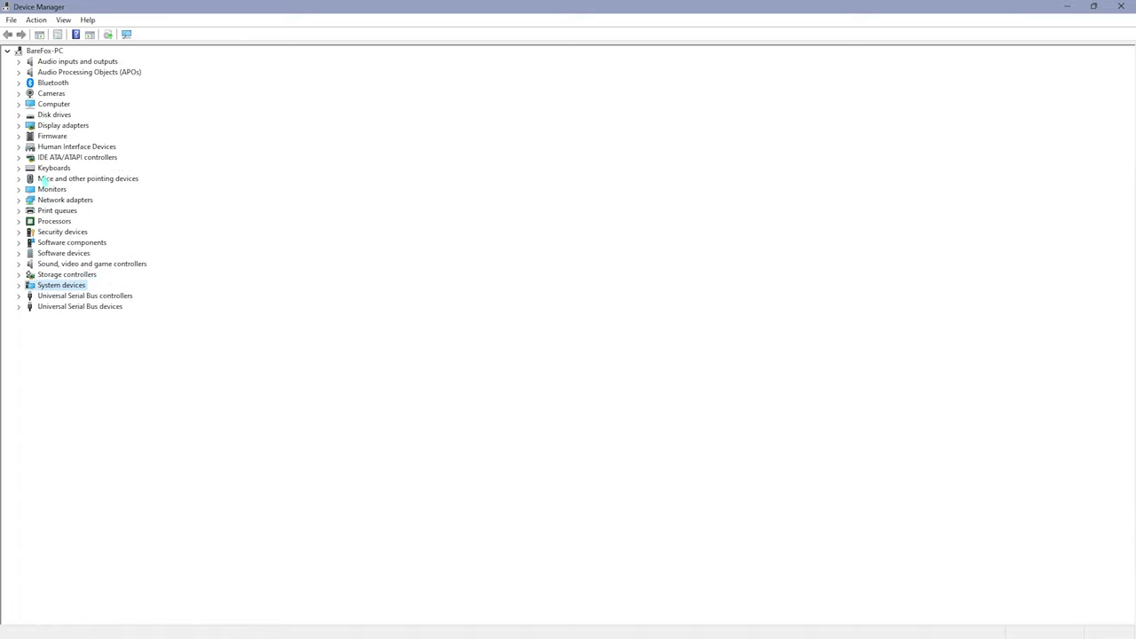
# Check the Intel(R) Ethernet Controller (3) I225-V Power Management settings under Network adapters and confirm with OK
pyautogui.click(18, 199)
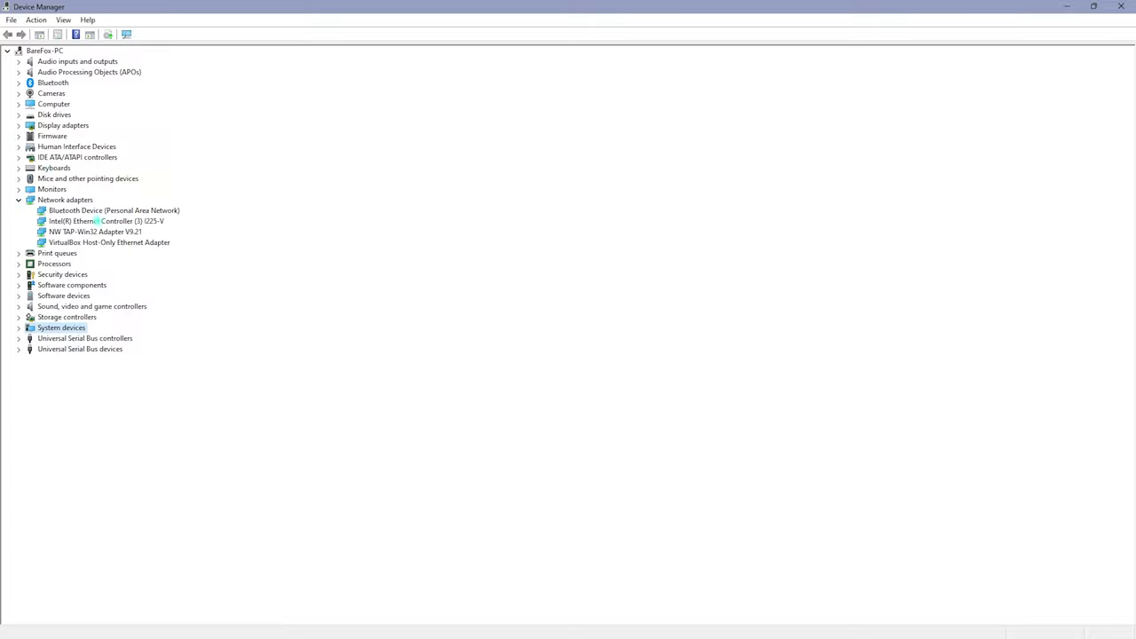
pyautogui.click(93, 221)
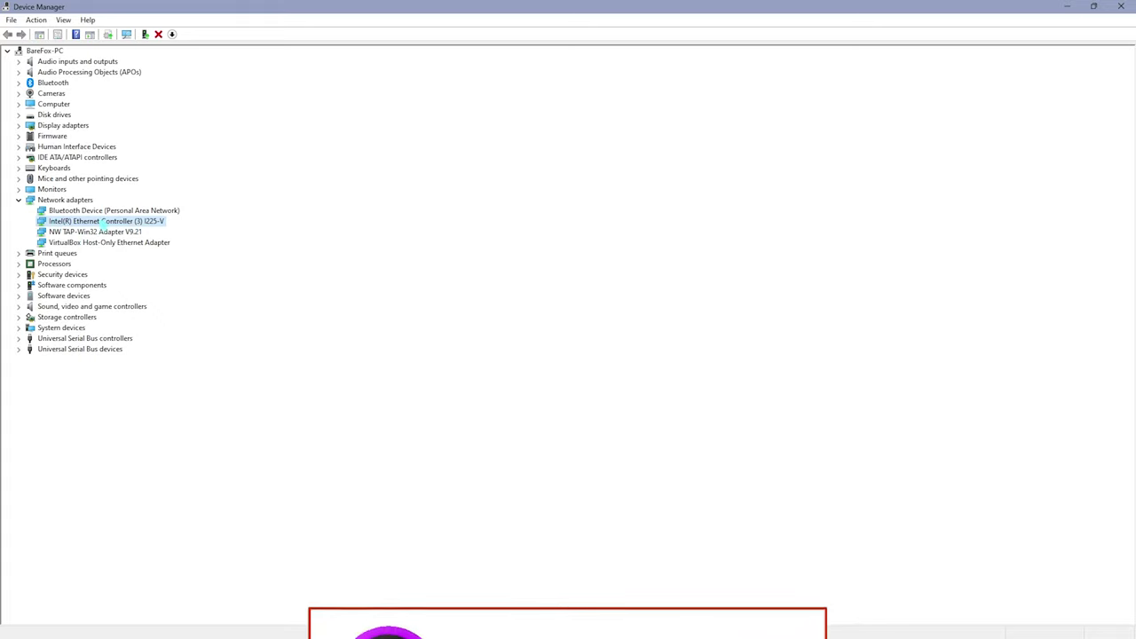
pyautogui.rightClick(101, 222)
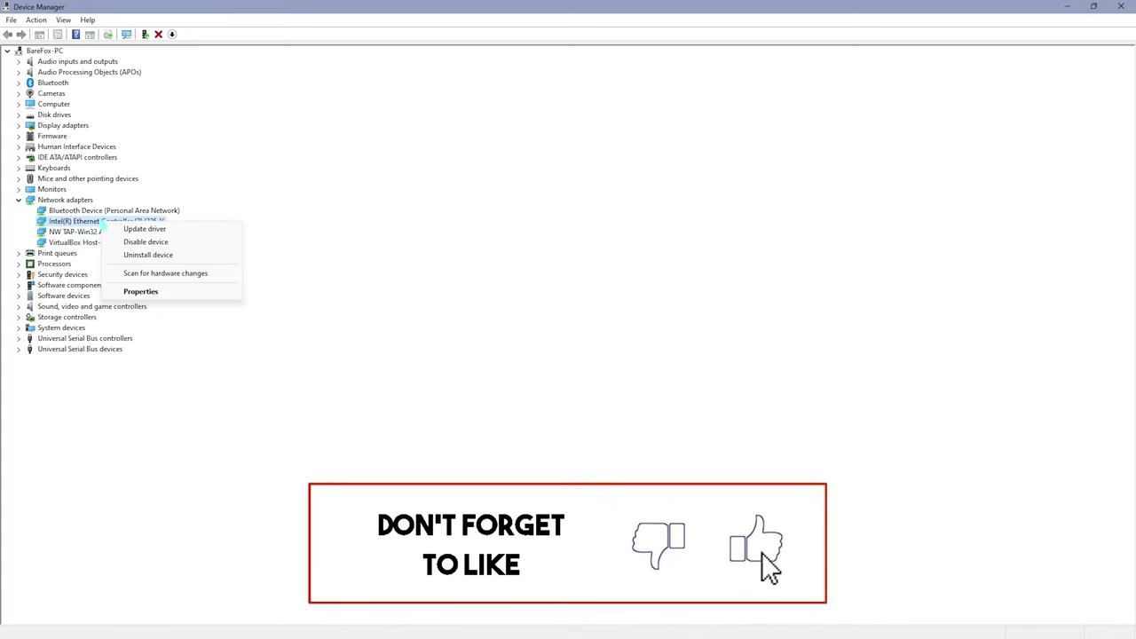
pyautogui.click(140, 291)
pyautogui.moveTo(580, 187); pyautogui.dragTo(479, 169)
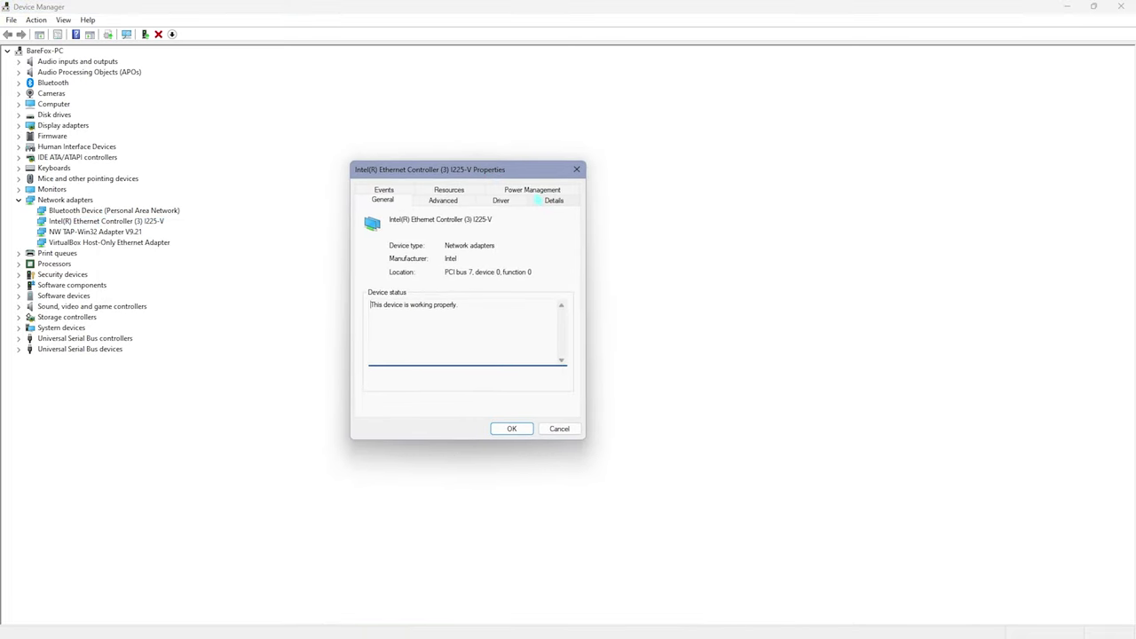
pyautogui.click(540, 191)
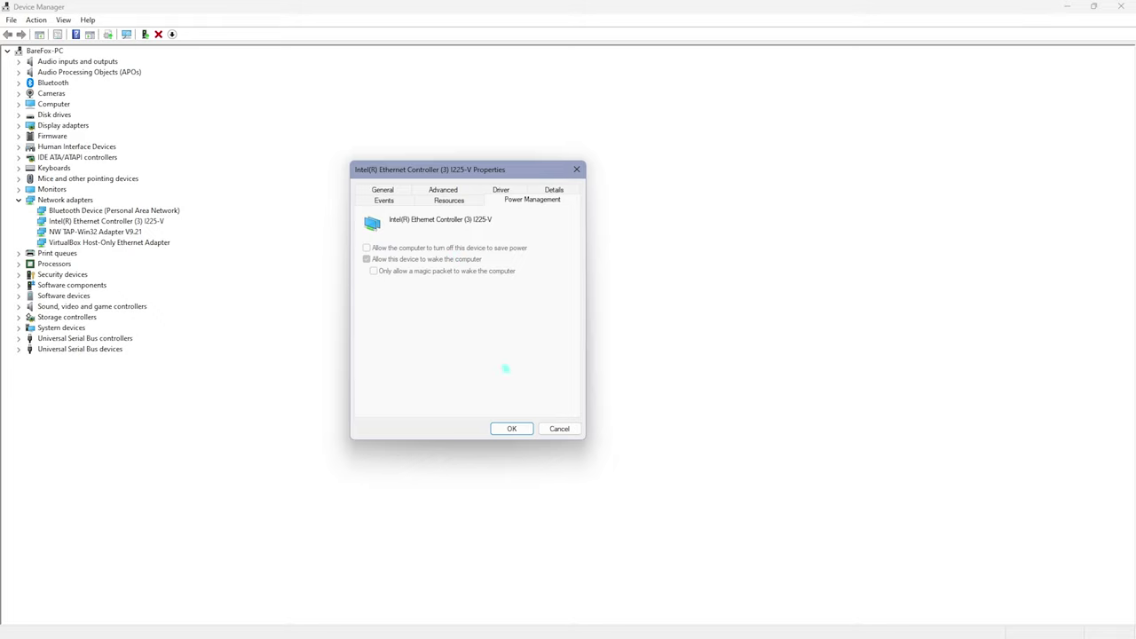
pyautogui.click(513, 433)
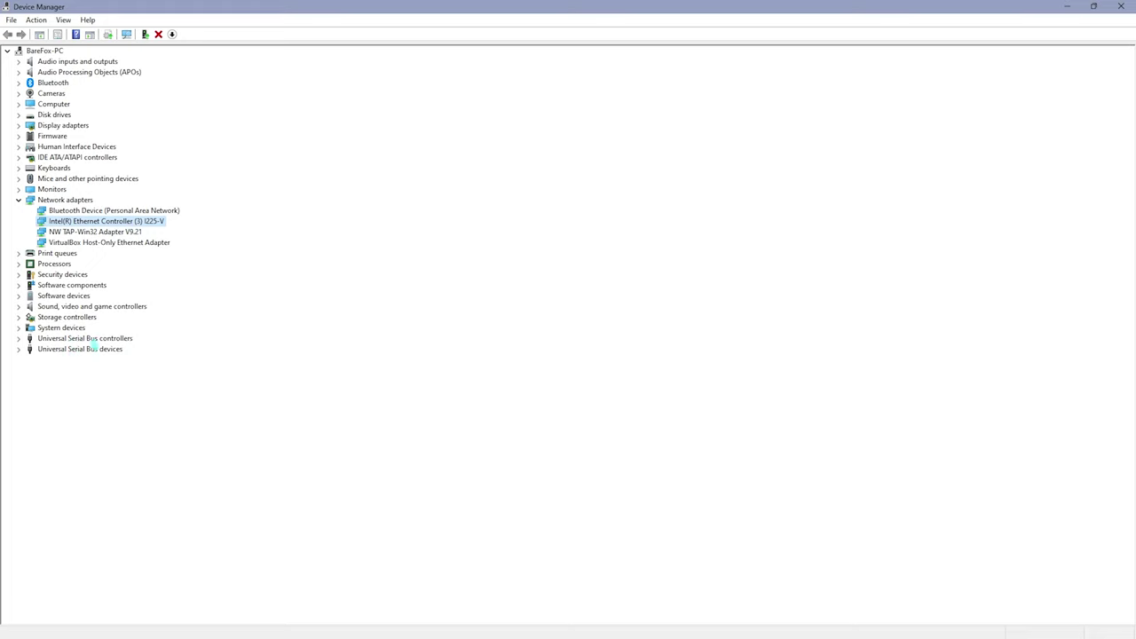
# Expand Universal Serial Bus controllers and view the first USB Root Hub (USB 3.0)'s Power Management tab
pyautogui.click(19, 339)
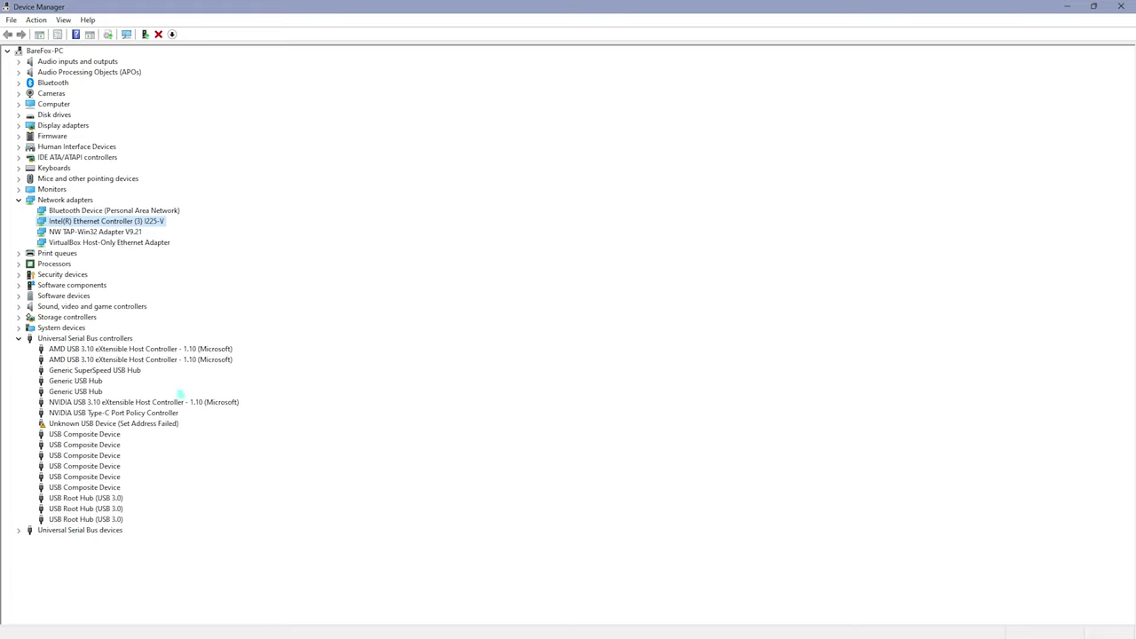
pyautogui.click(71, 498)
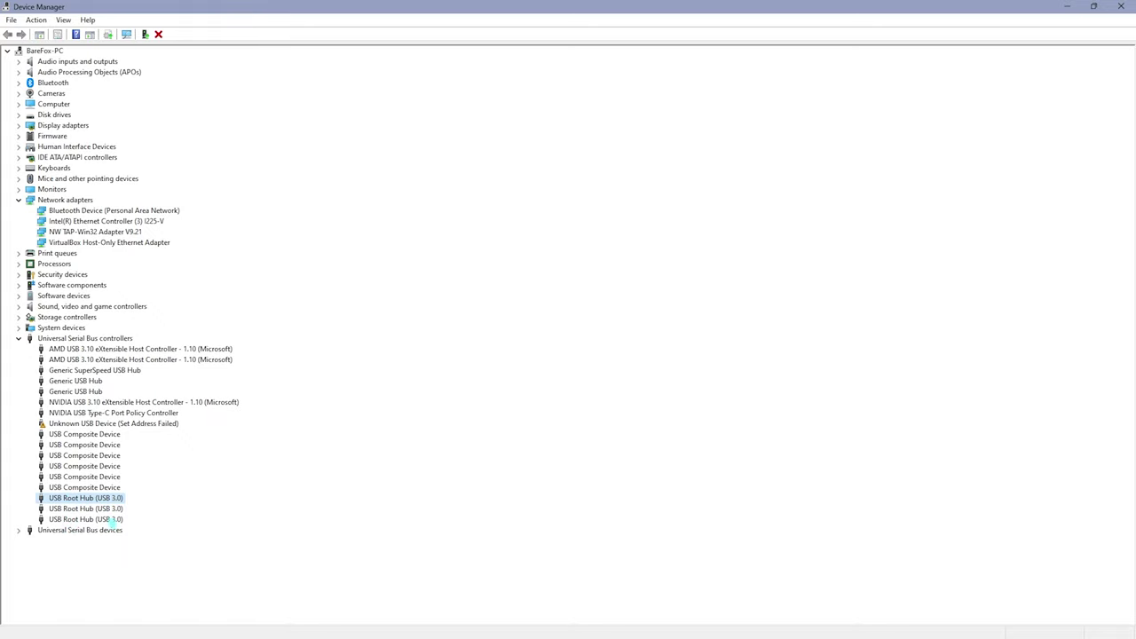
pyautogui.doubleClick(109, 505)
pyautogui.click(490, 191)
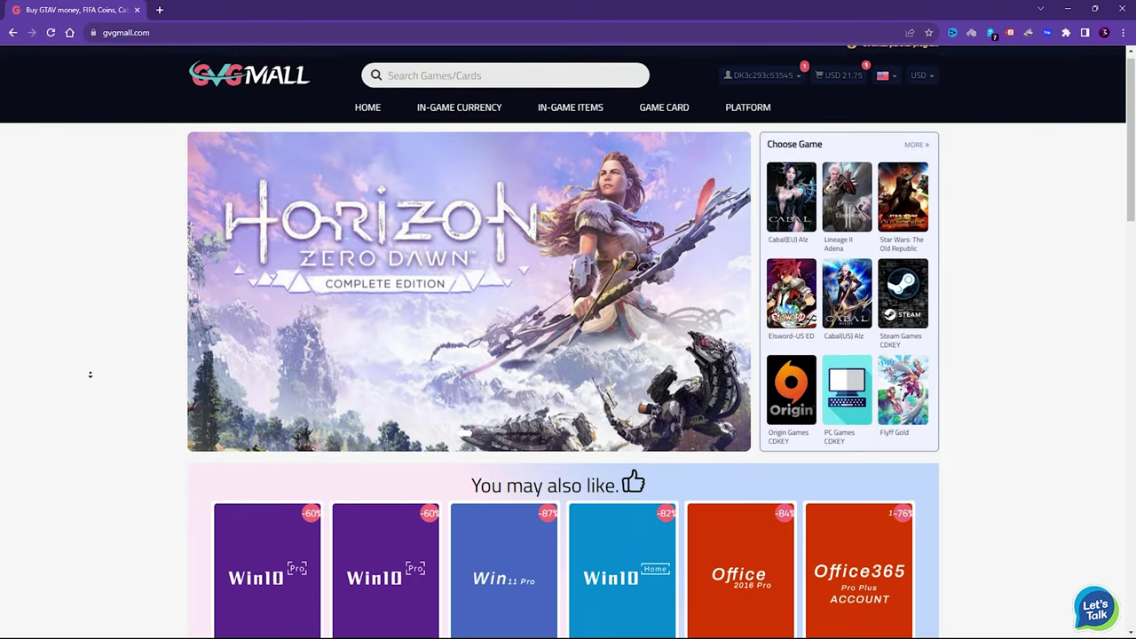
# Scroll through the GVGMall homepage to find the Windows 10 Pro OEM key offer
pyautogui.scroll(-3, 99, 346)
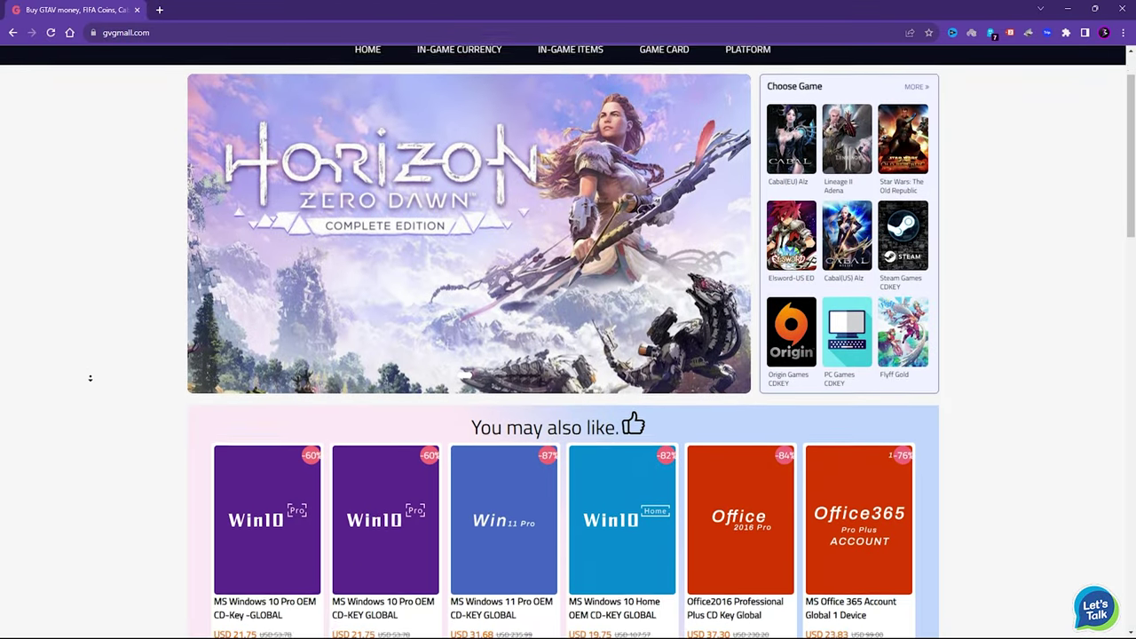
pyautogui.scroll(-3, 90, 379)
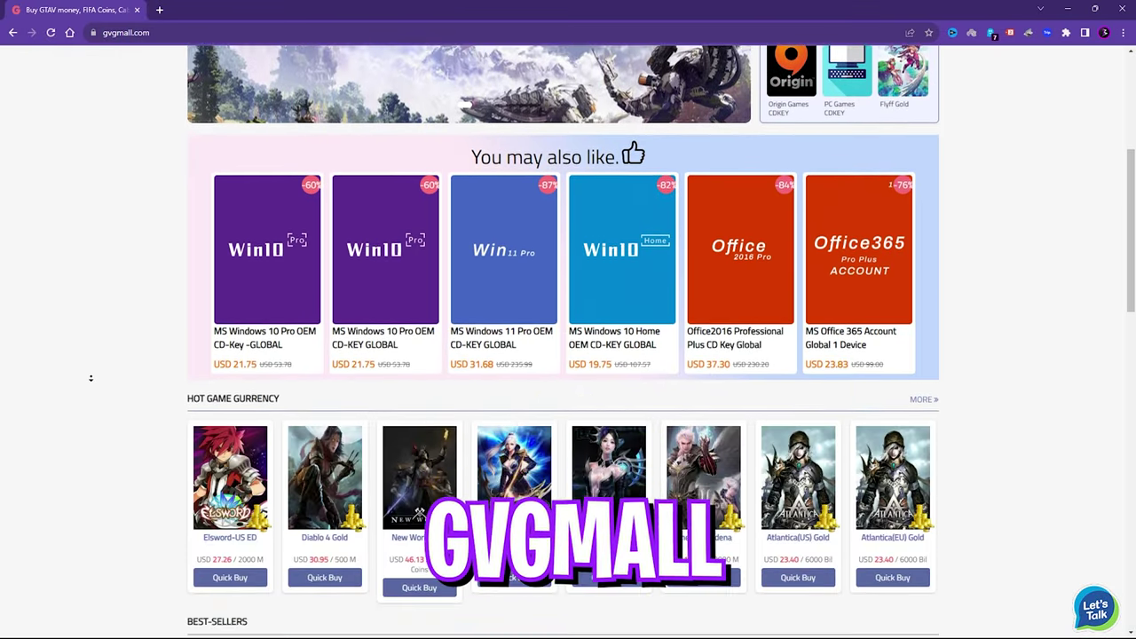
pyautogui.scroll(-3, 90, 378)
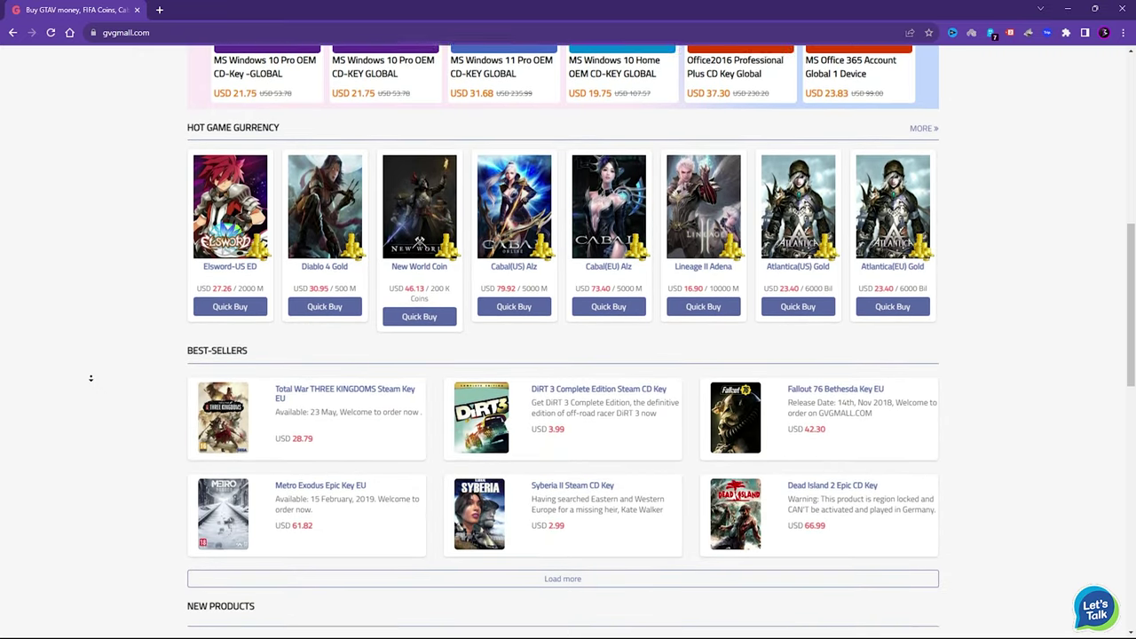
pyautogui.scroll(4, 91, 380)
pyautogui.scroll(4, 92, 380)
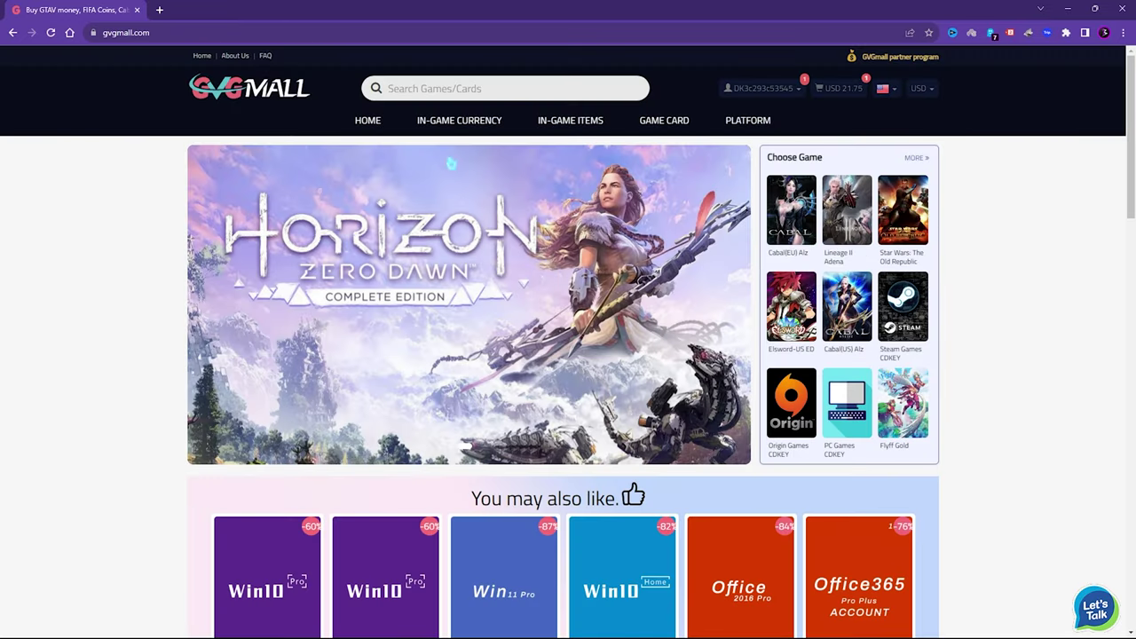
pyautogui.moveTo(639, 121)
pyautogui.moveTo(728, 127)
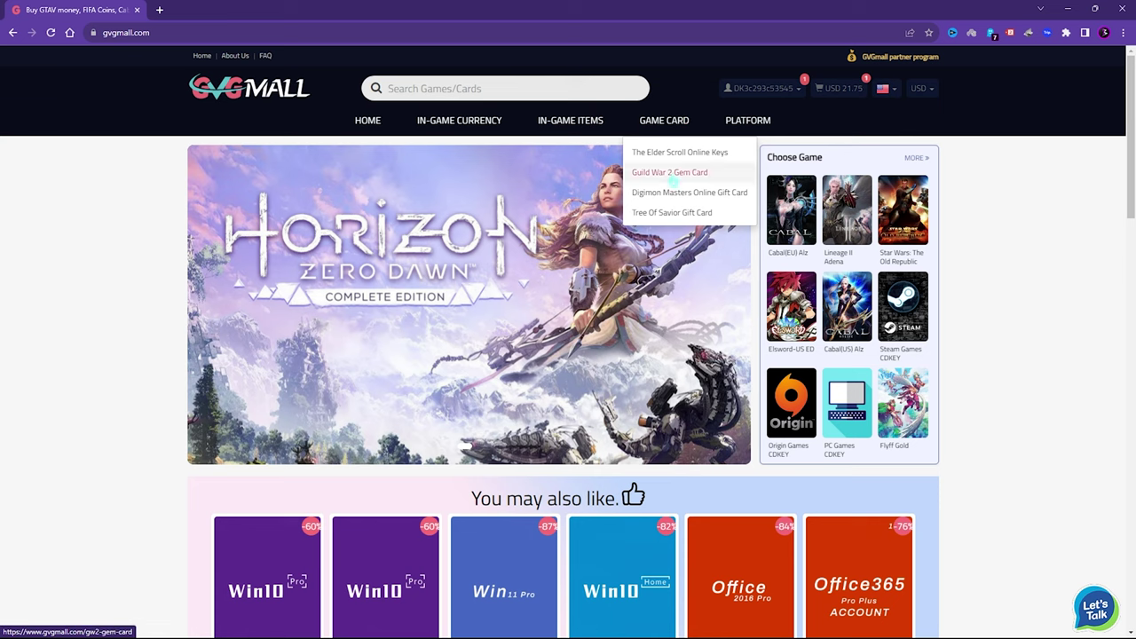
pyautogui.moveTo(573, 122)
pyautogui.moveTo(460, 121)
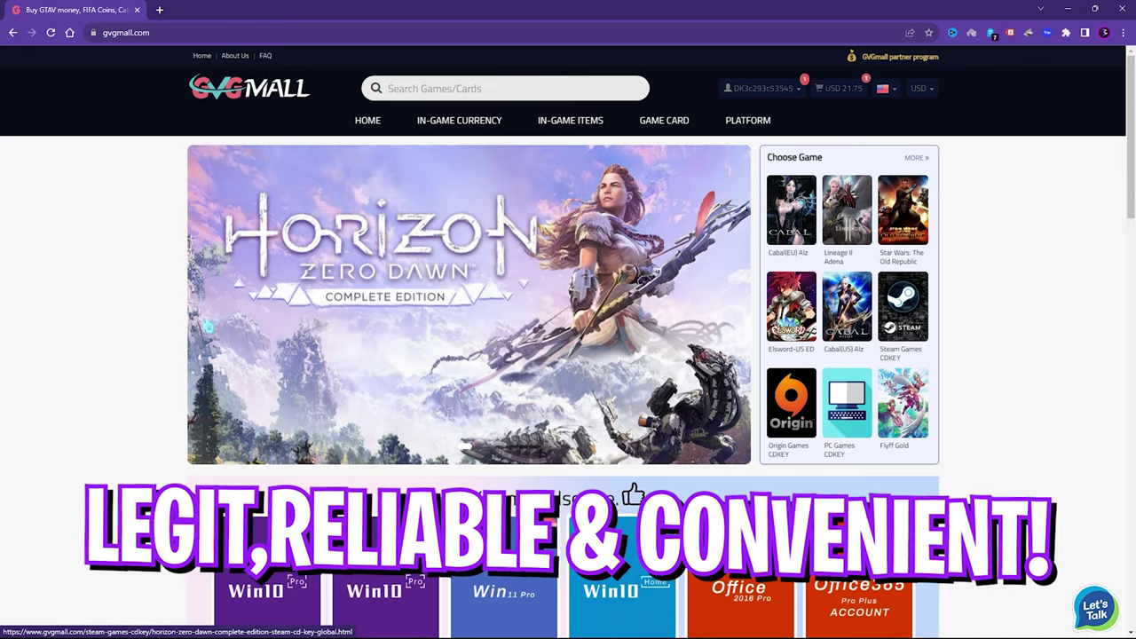
pyautogui.scroll(-3, 124, 349)
pyautogui.scroll(3, 125, 349)
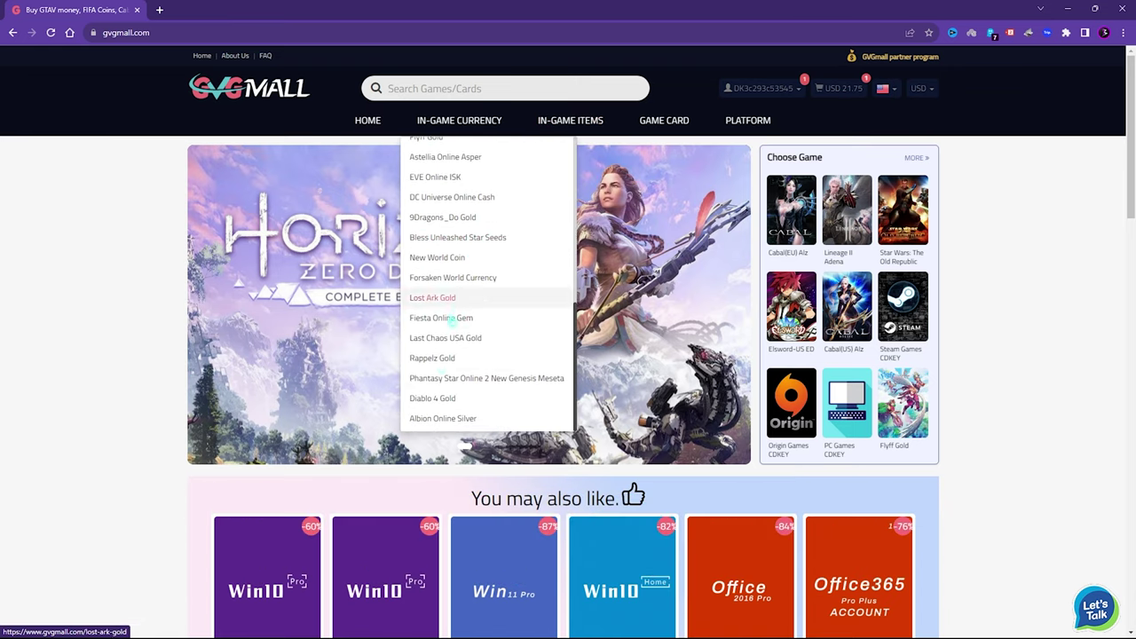
pyautogui.scroll(-3, 84, 306)
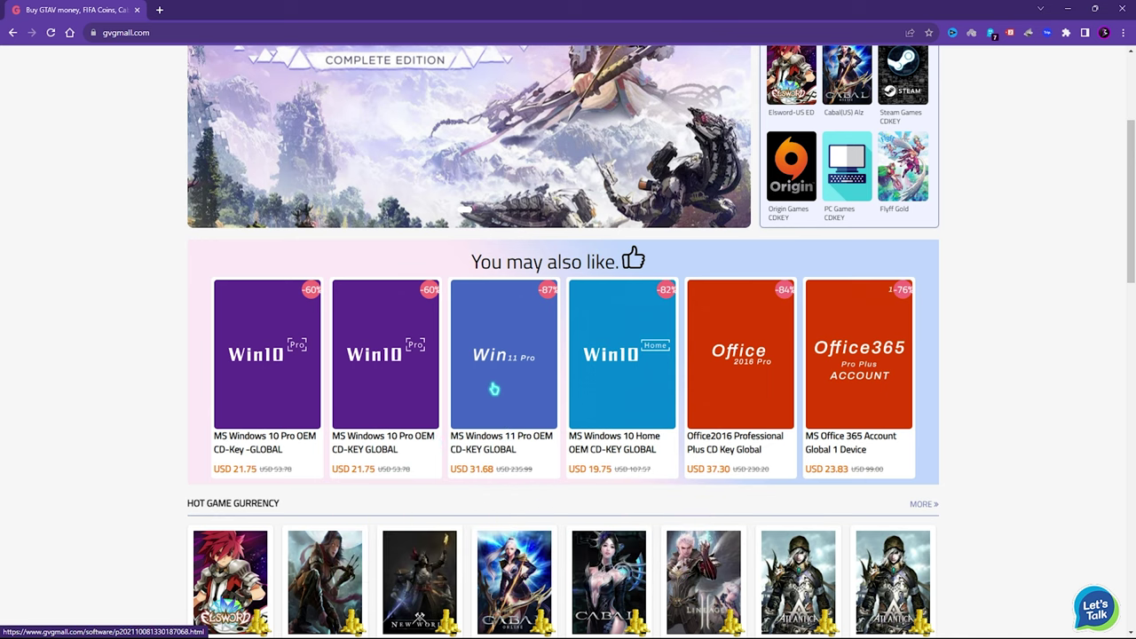
pyautogui.scroll(1, 502, 425)
pyautogui.scroll(-1, 293, 441)
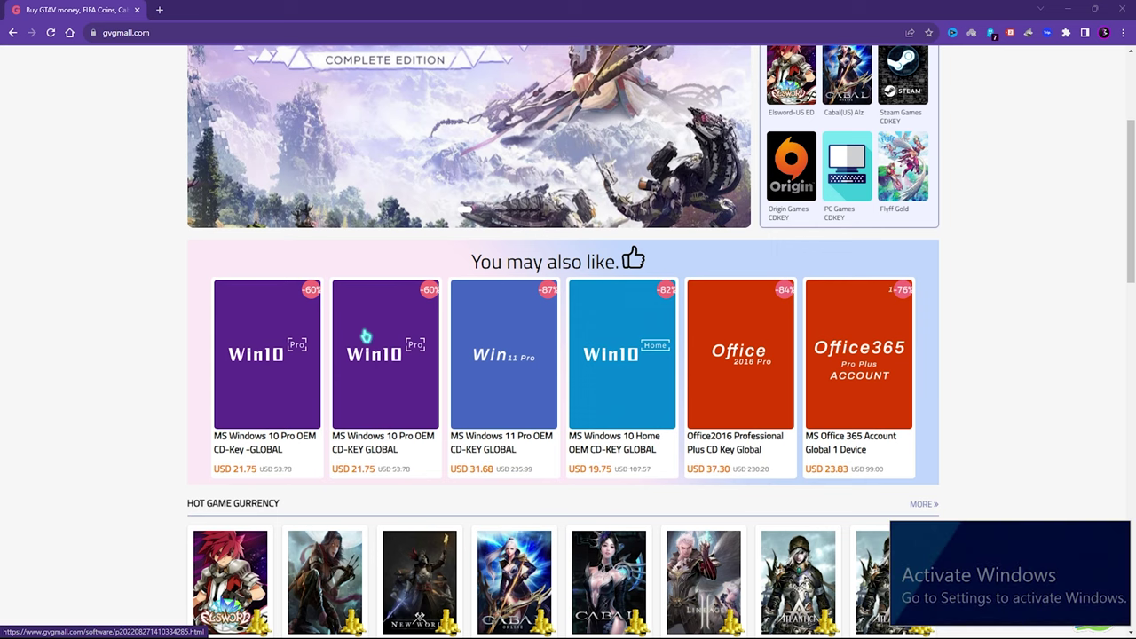
# Open the Win10 Pro key product page and note its USD 21.75 price
pyautogui.click(365, 368)
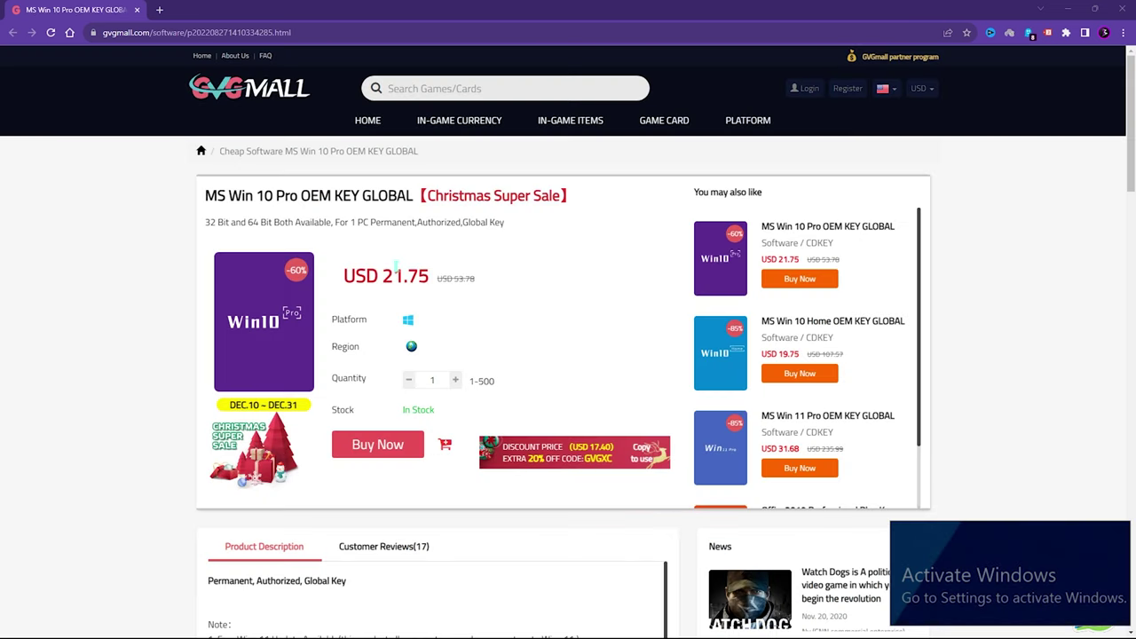
pyautogui.moveTo(344, 276); pyautogui.dragTo(421, 277)
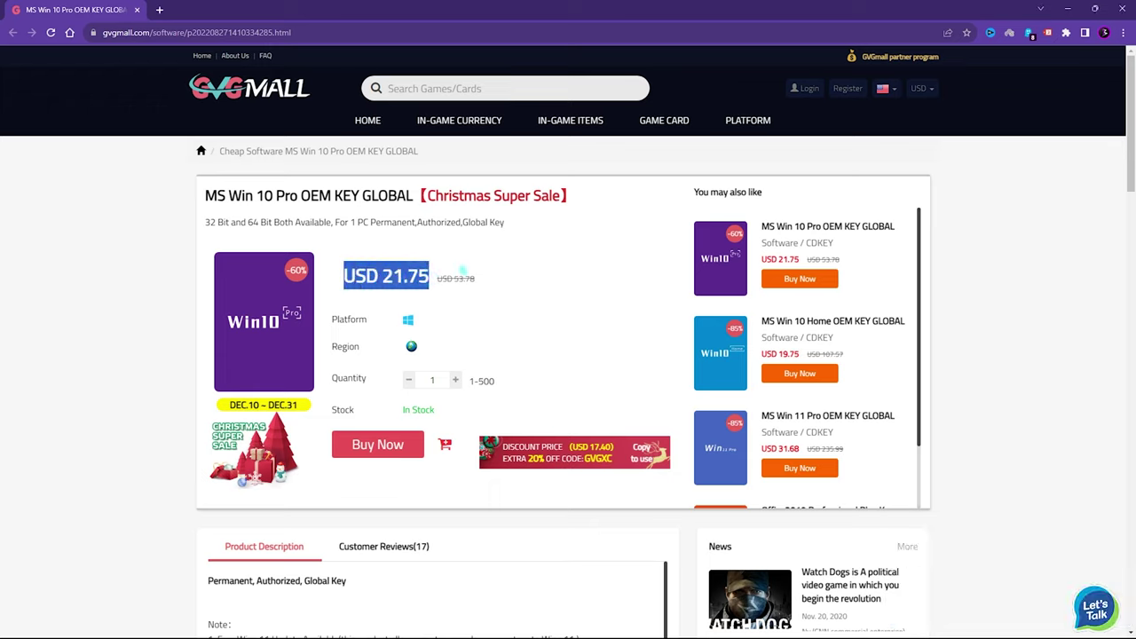
pyautogui.moveTo(206, 196); pyautogui.dragTo(502, 196)
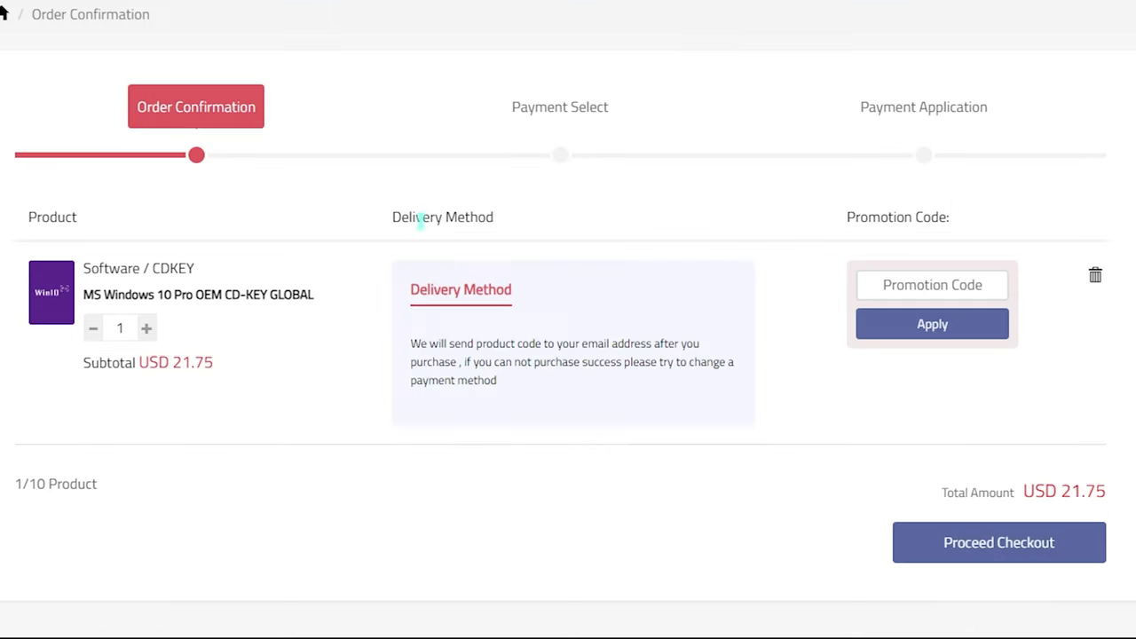
# Apply promotion code FOX25 so the order total drops to USD 16.31, then proceed
pyautogui.click(932, 285)
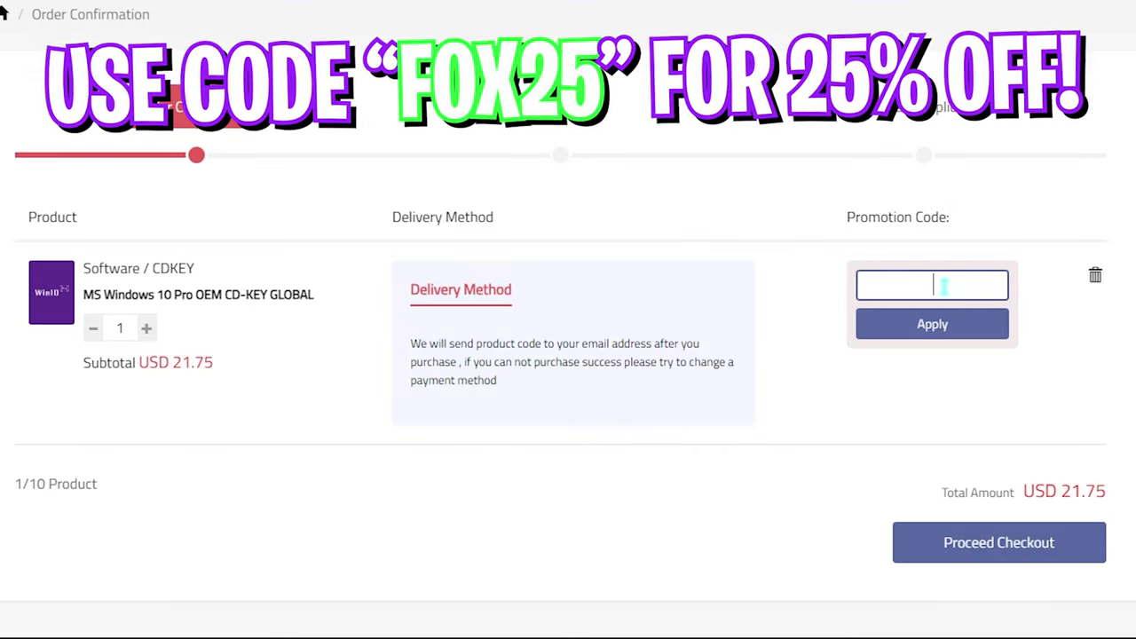
pyautogui.write('FOX25')
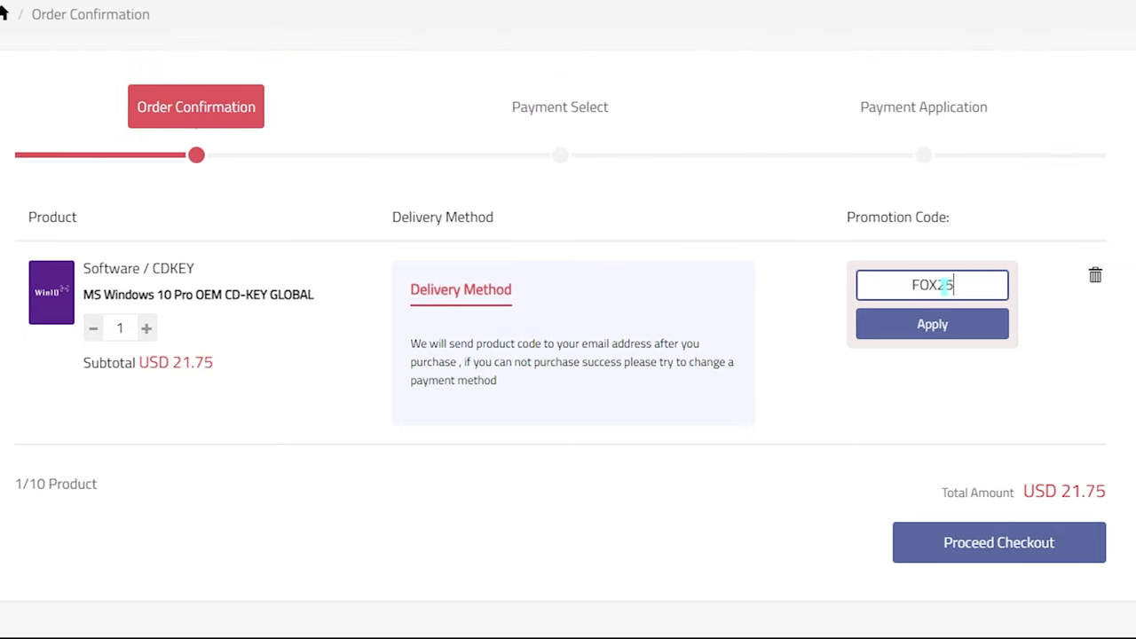
pyautogui.moveTo(963, 293); pyautogui.dragTo(863, 285)
pyautogui.click(865, 324)
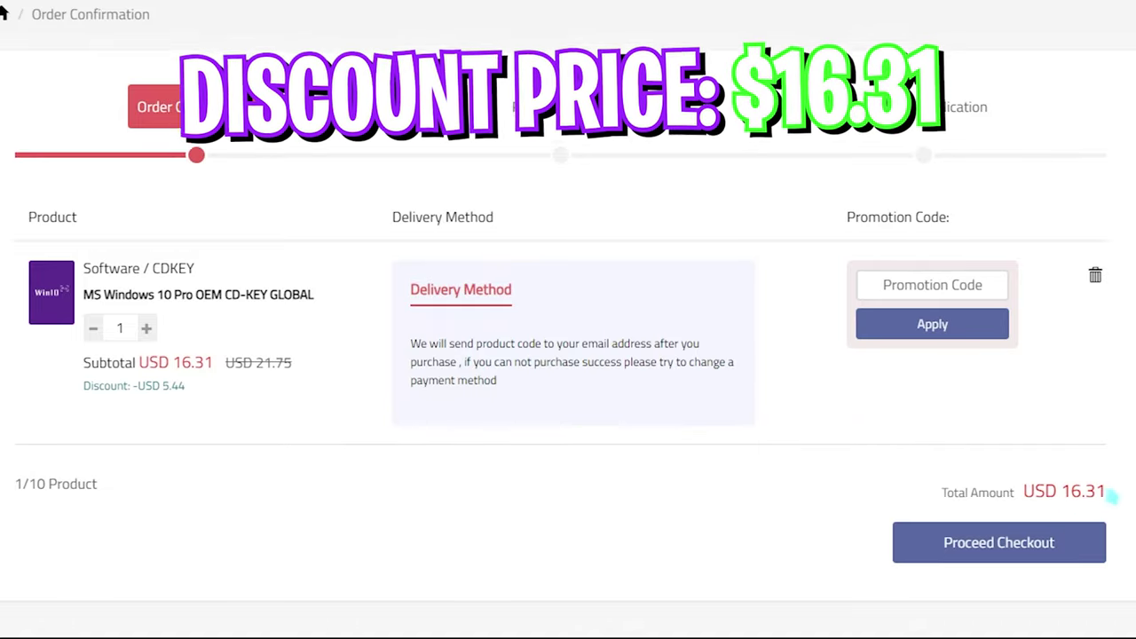
pyautogui.moveTo(1068, 491); pyautogui.dragTo(1112, 495)
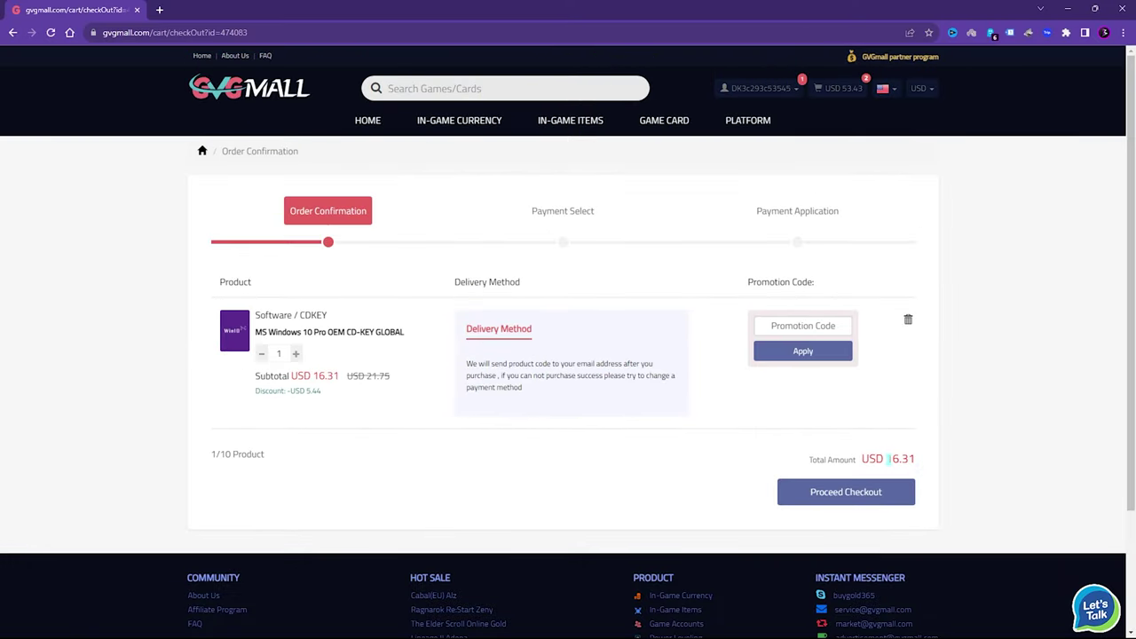
pyautogui.click(447, 471)
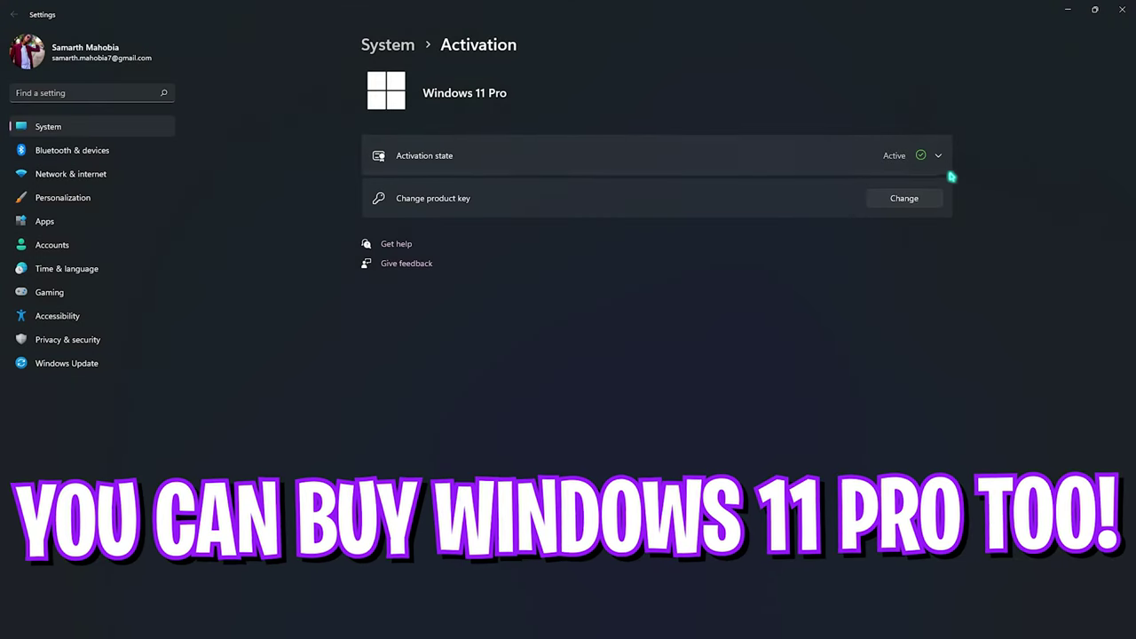
pyautogui.click(946, 169)
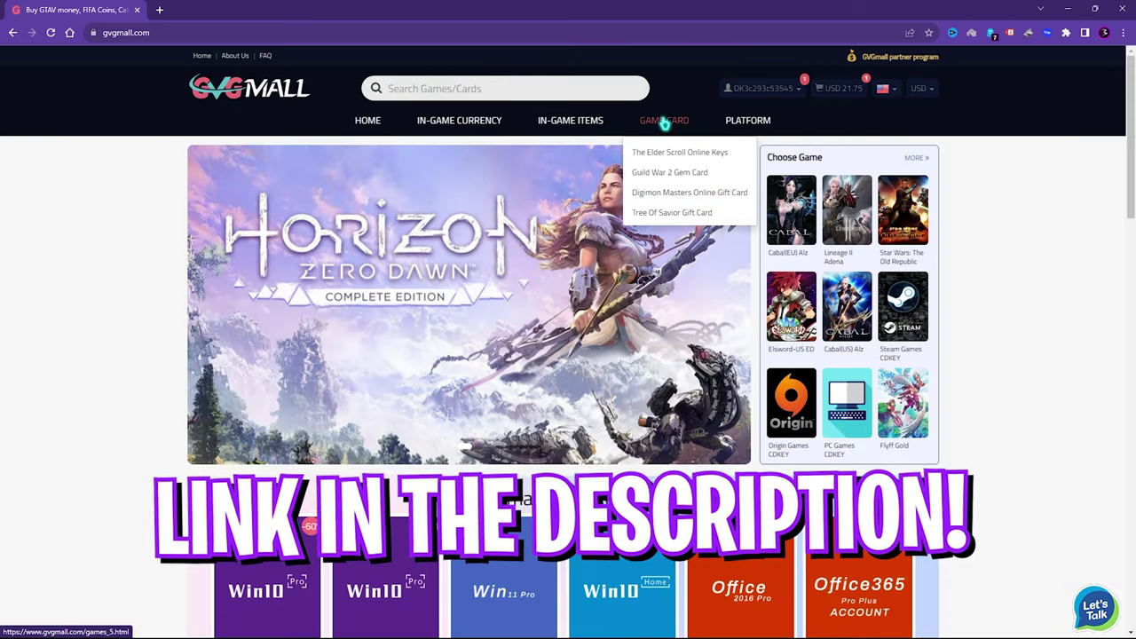
pyautogui.moveTo(459, 120)
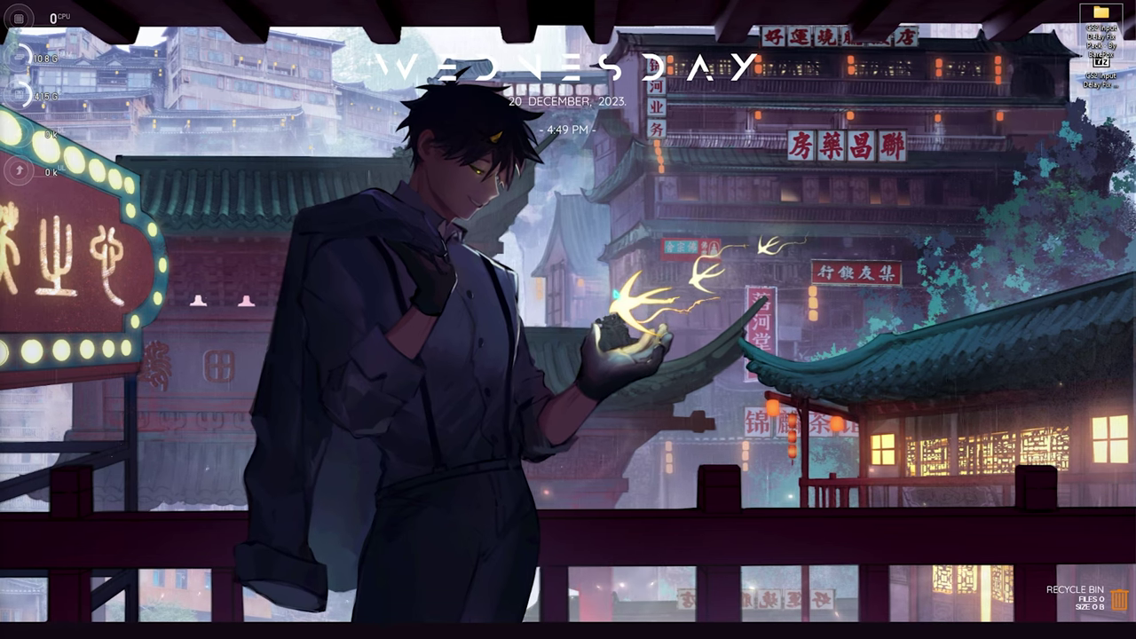
# Create a restore point named CS2 with Local Disk (C:) selected in System Properties
pyautogui.press('super')
pyautogui.write('calculator')
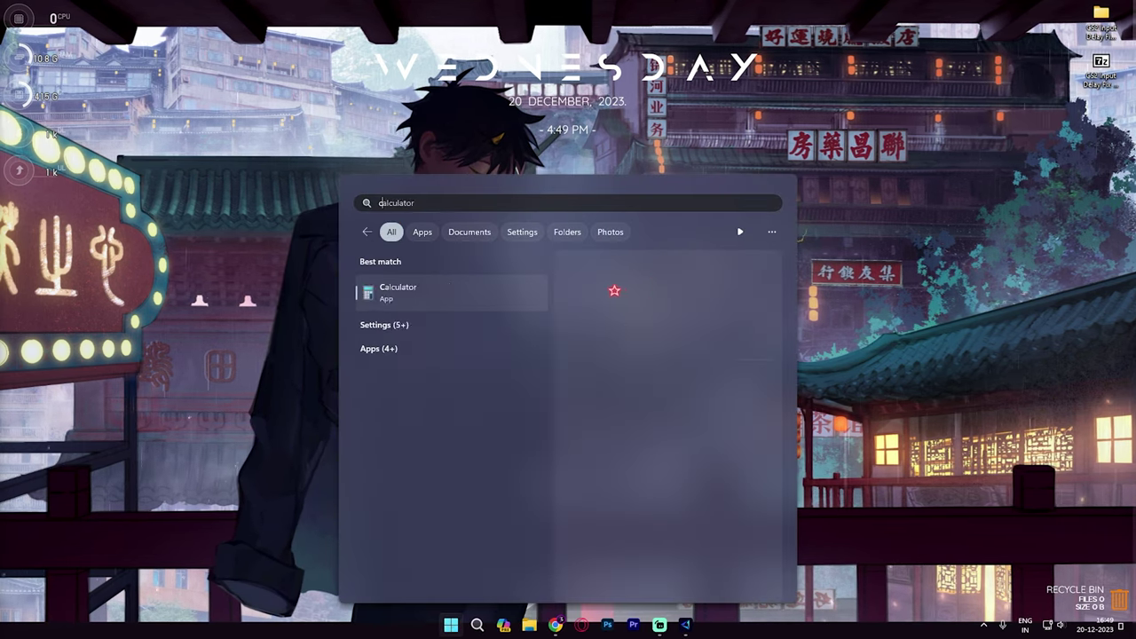
pyautogui.write('eate a restore point')
pyautogui.press('Return')
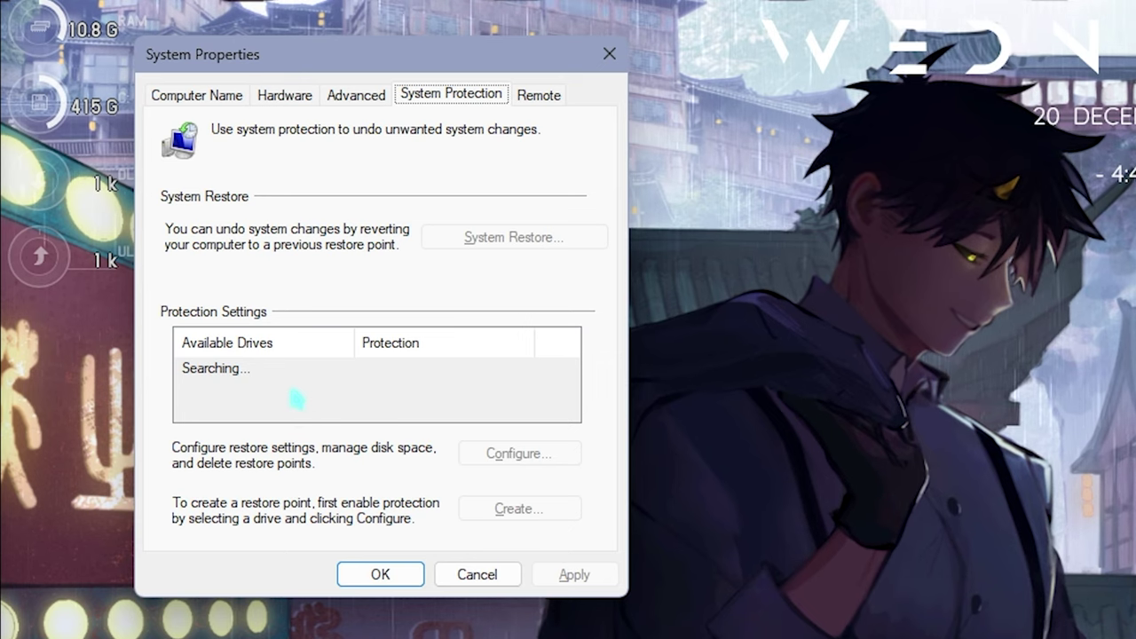
pyautogui.click(238, 366)
pyautogui.click(506, 509)
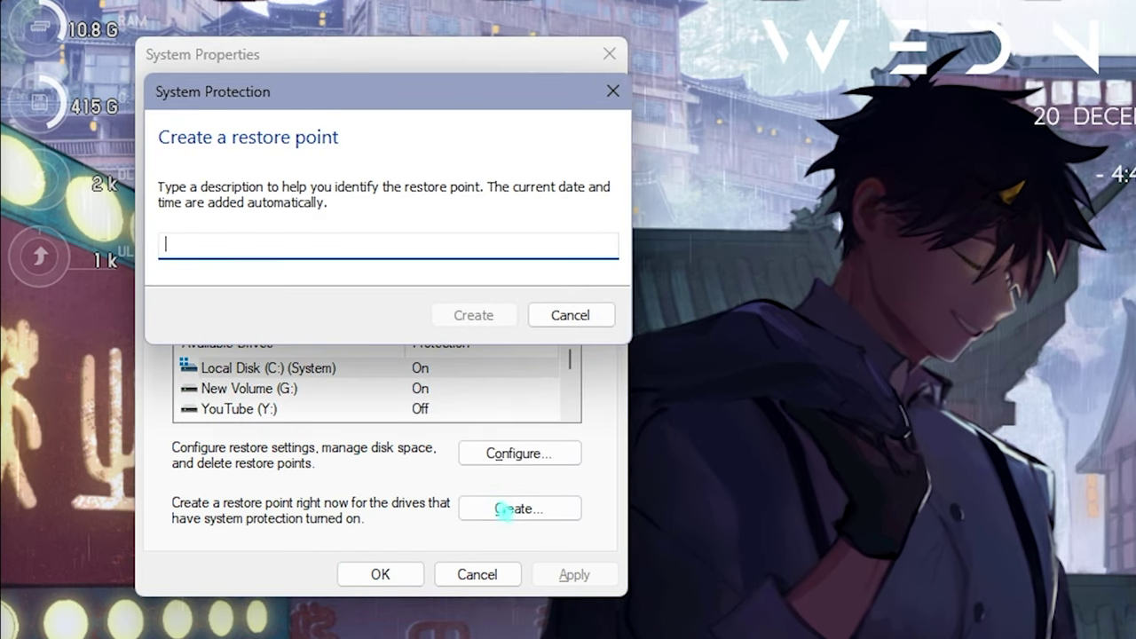
pyautogui.write('CS2')
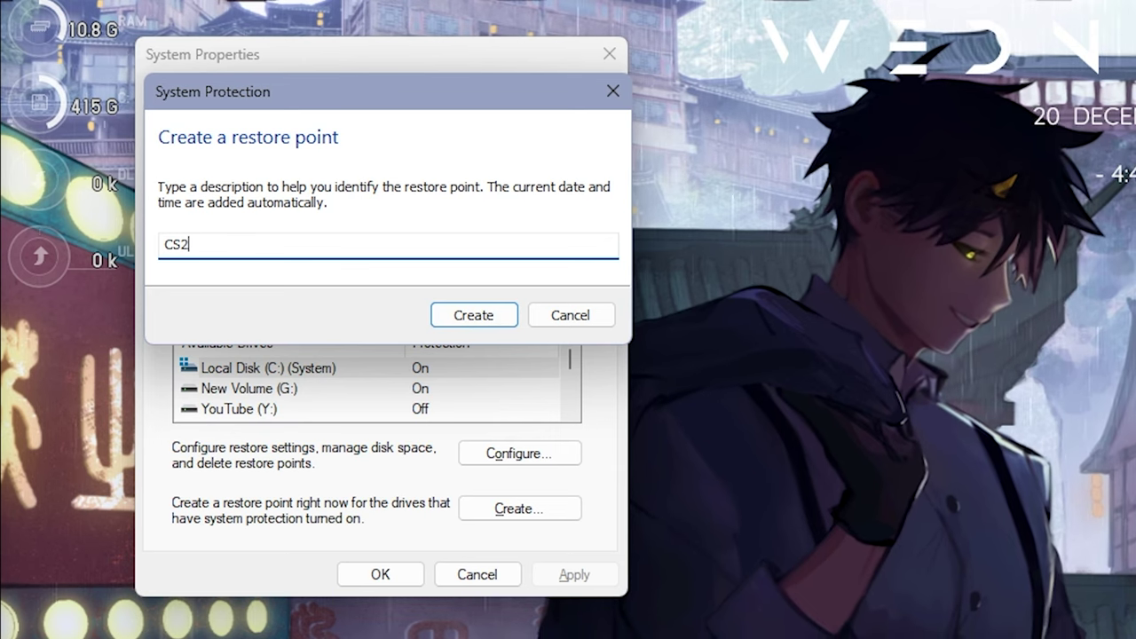
pyautogui.click(586, 313)
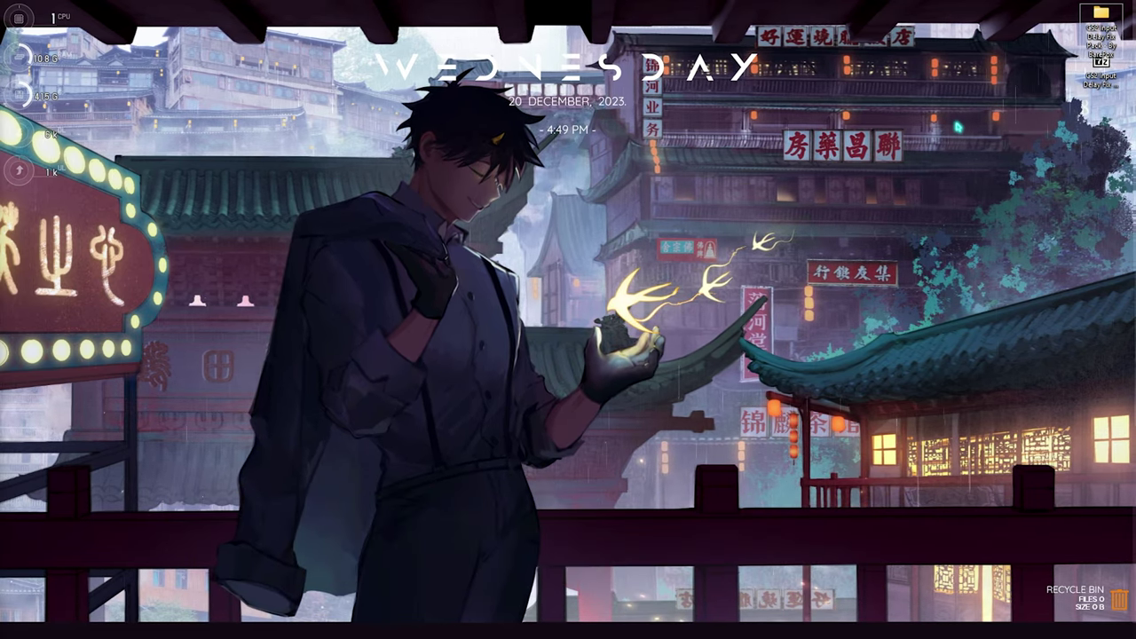
# Open the CS2 Input Delay Fix Pack folder maximized and enter '1 - CS2 Priority'
pyautogui.doubleClick(1101, 14)
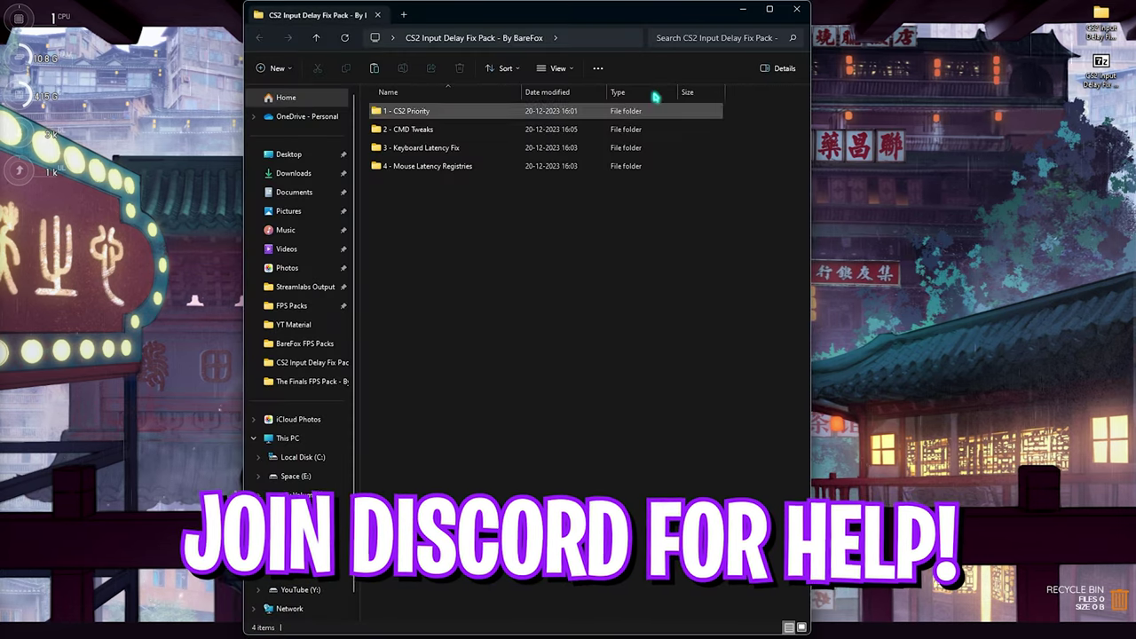
pyautogui.click(769, 9)
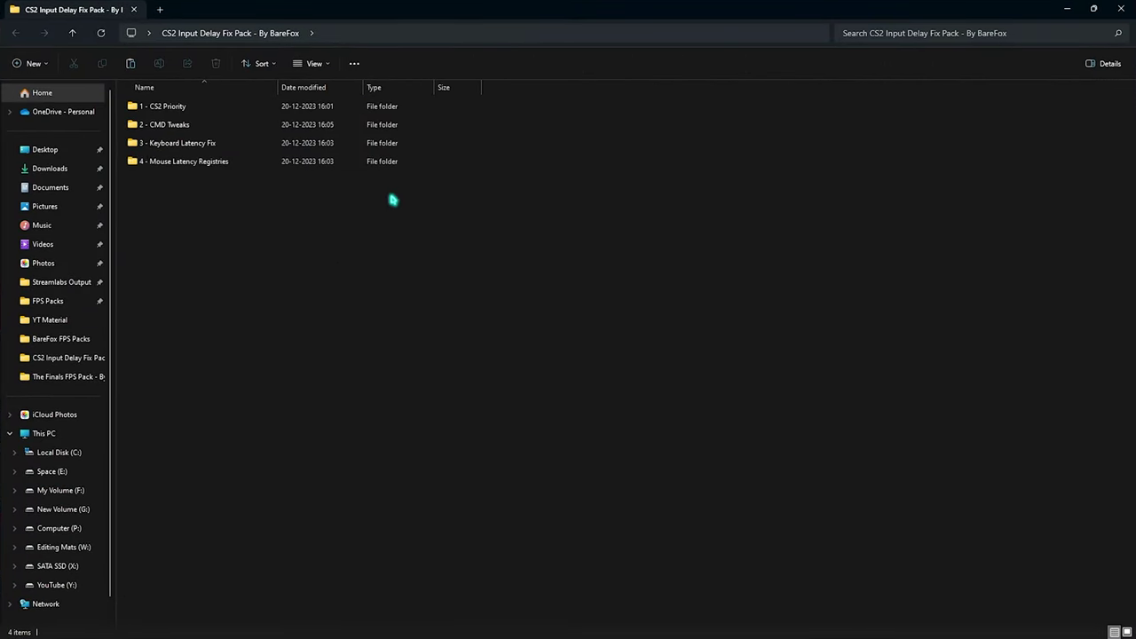
pyautogui.doubleClick(202, 105)
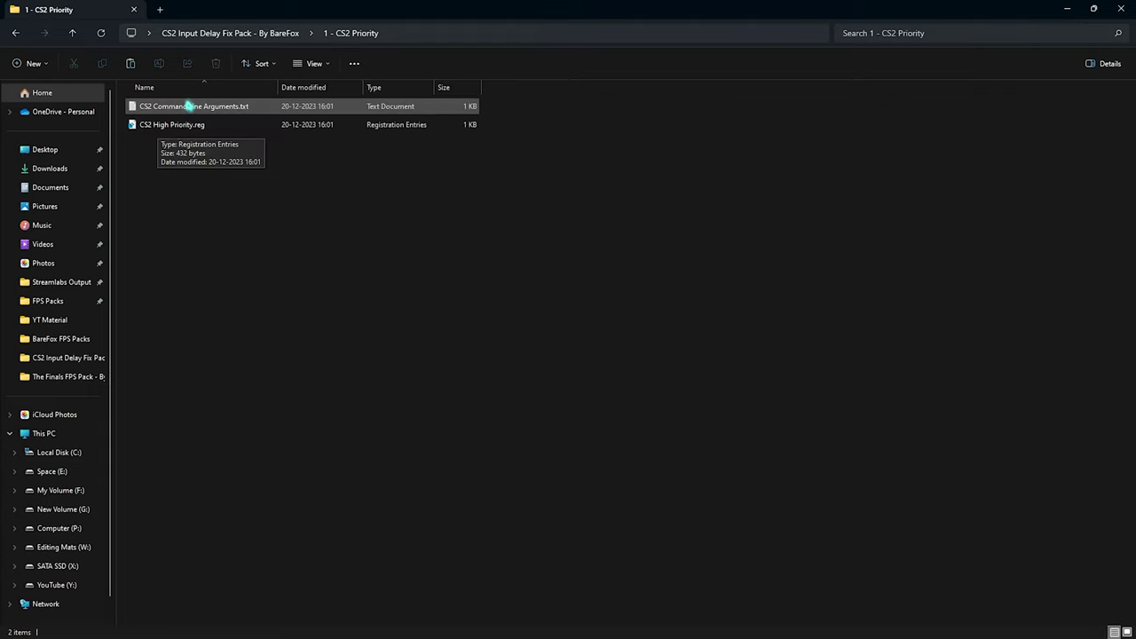
# Copy the arguments line from CS2 Command Line Arguments.txt and launch Steam
pyautogui.doubleClick(184, 108)
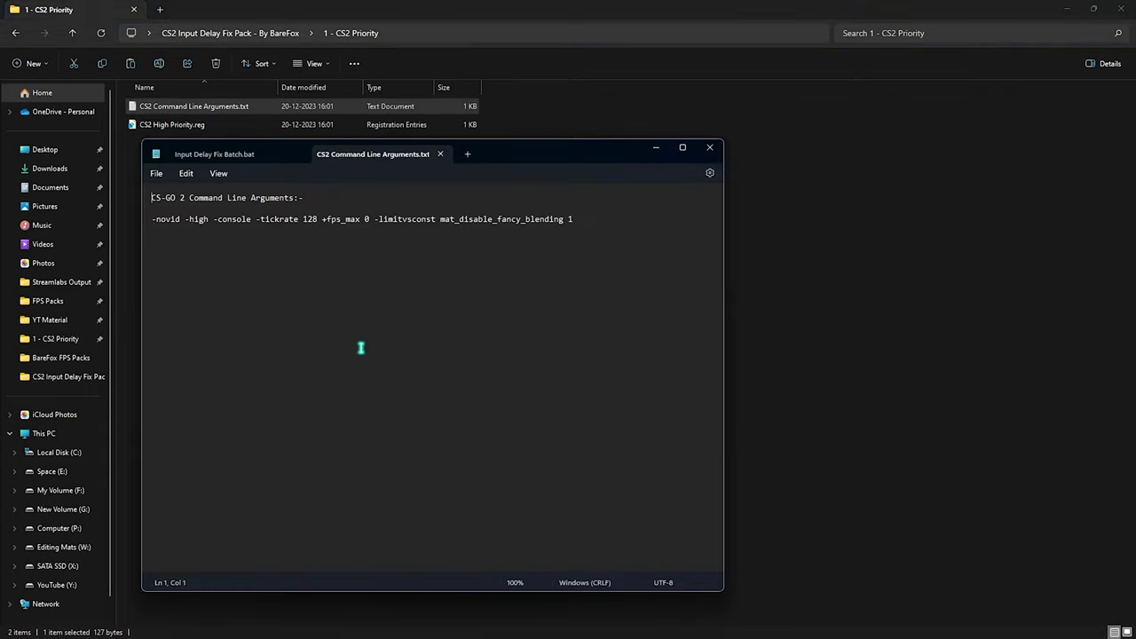
pyautogui.moveTo(593, 219); pyautogui.dragTo(139, 228)
pyautogui.hotkey('ctrl', 'c')
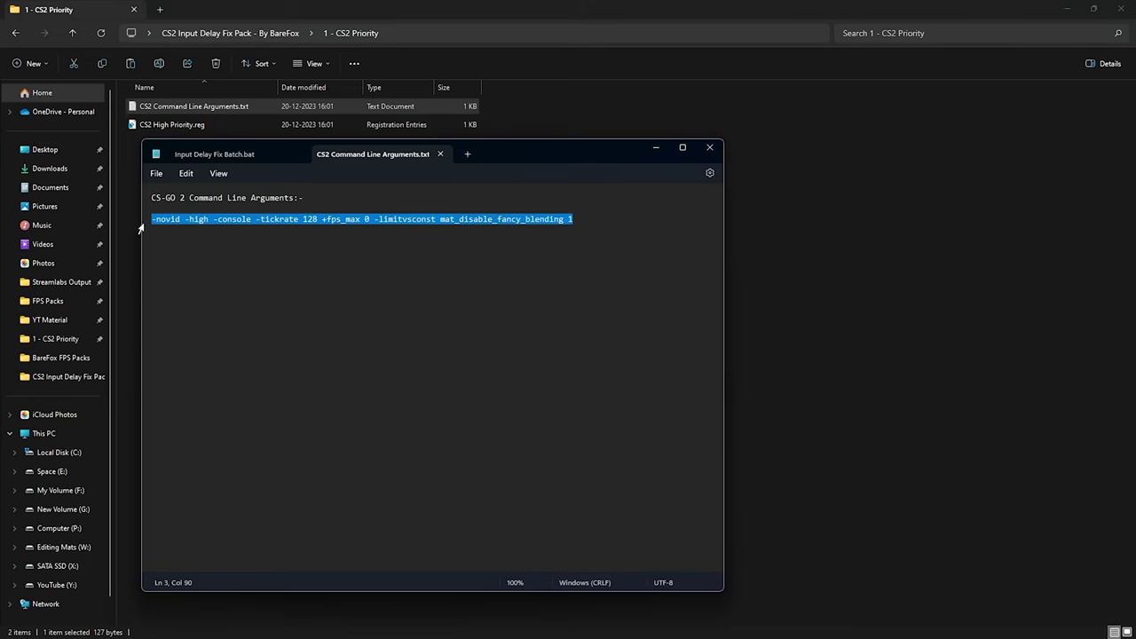
pyautogui.press('super')
pyautogui.write('steam')
pyautogui.press('Return')
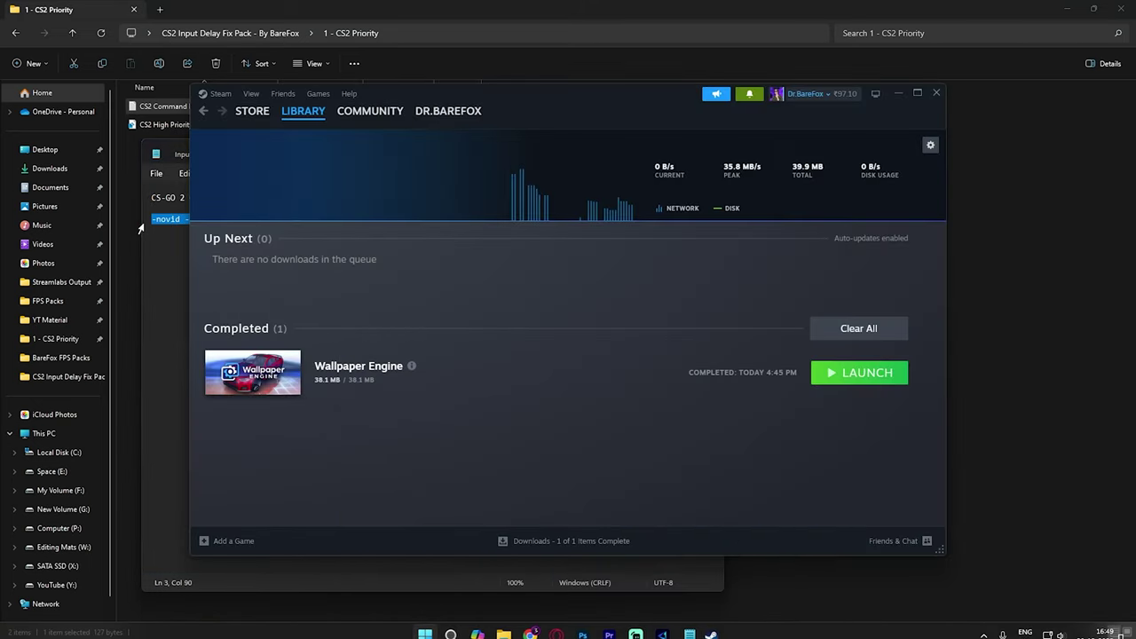
# Replace Counter-Strike 2's launch options with the copied -novid -high -console -tickrate 128 arguments
pyautogui.rightClick(247, 286)
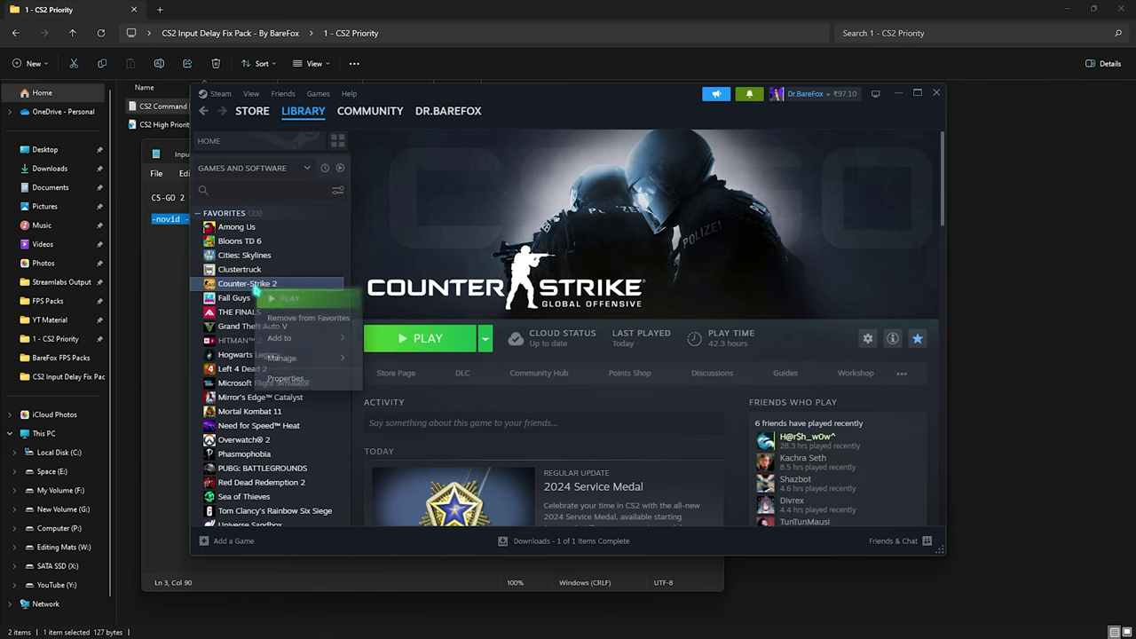
pyautogui.click(282, 376)
pyautogui.tripleClick(559, 452)
pyautogui.hotkey('ctrl', 'v')
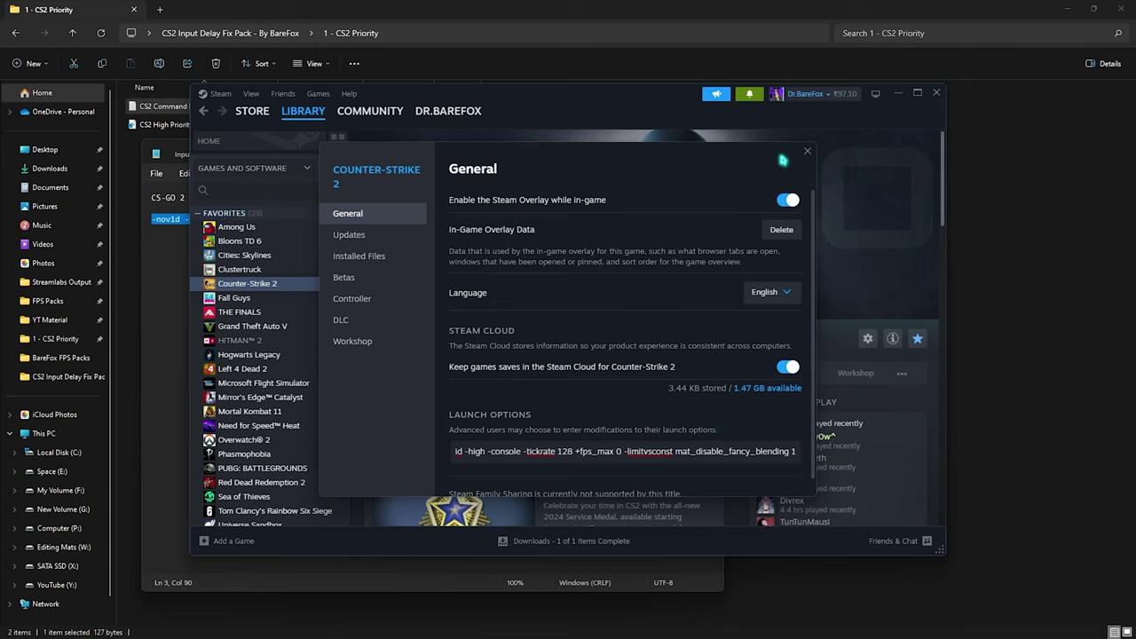
pyautogui.click(807, 151)
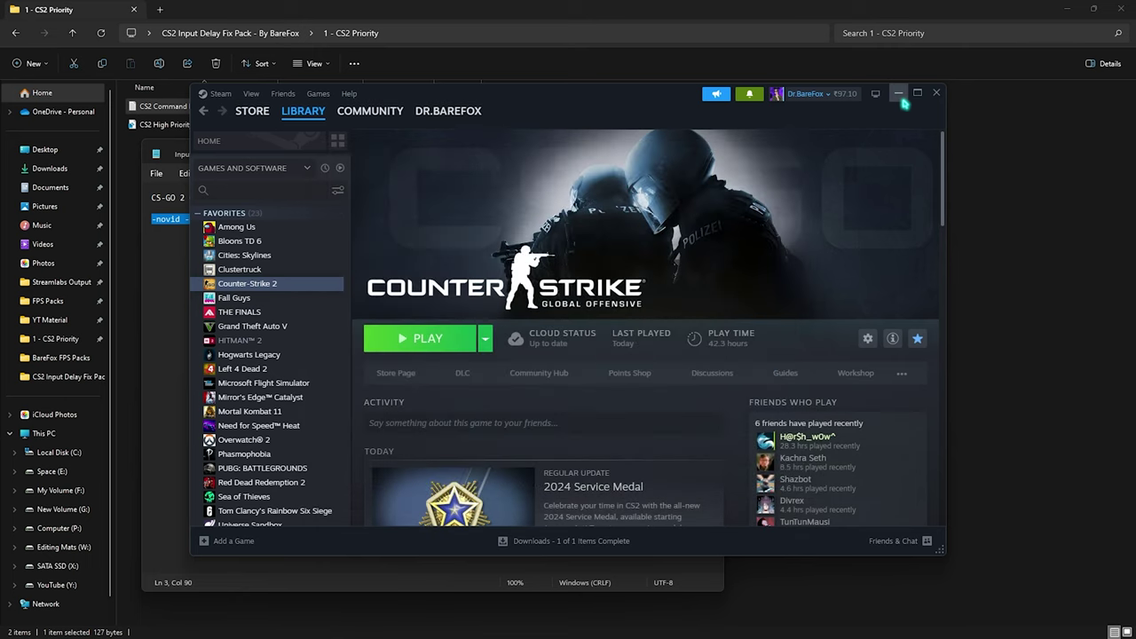
# Minimize Steam, close the arguments notes and open the 2 - CMD Tweaks folder
pyautogui.click(897, 92)
pyautogui.click(710, 147)
pyautogui.hotkey('alt', 'Up')
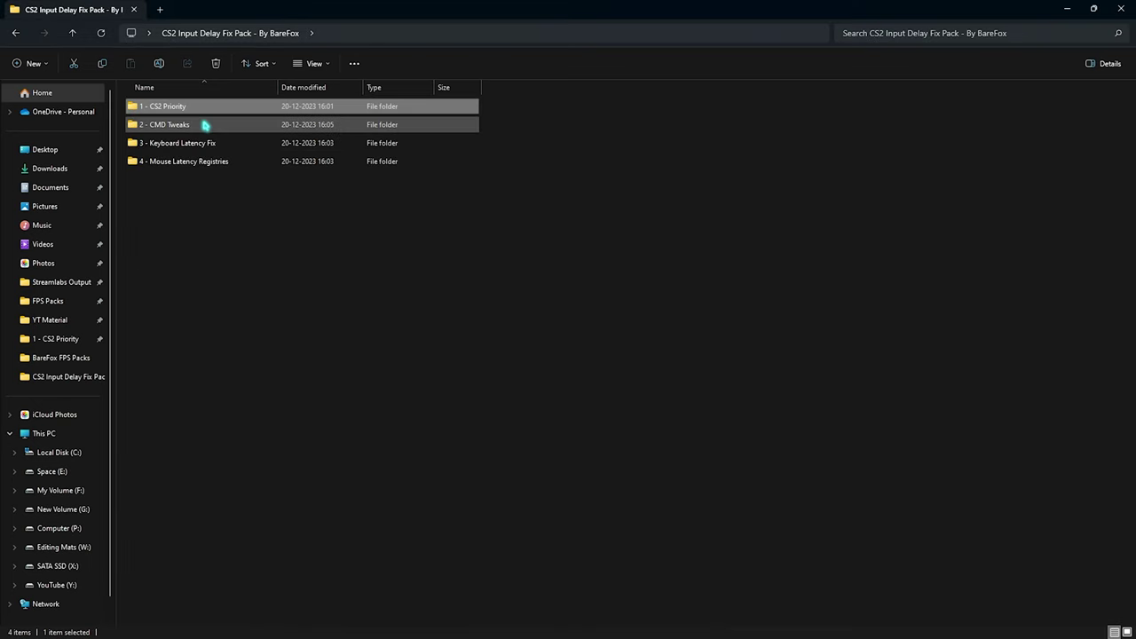
pyautogui.doubleClick(205, 125)
# Review the Input Delay Fix Batch.bat script, then select Remove RuntimeBroker.bat
pyautogui.moveTo(193, 203); pyautogui.dragTo(170, 108)
pyautogui.click(239, 210)
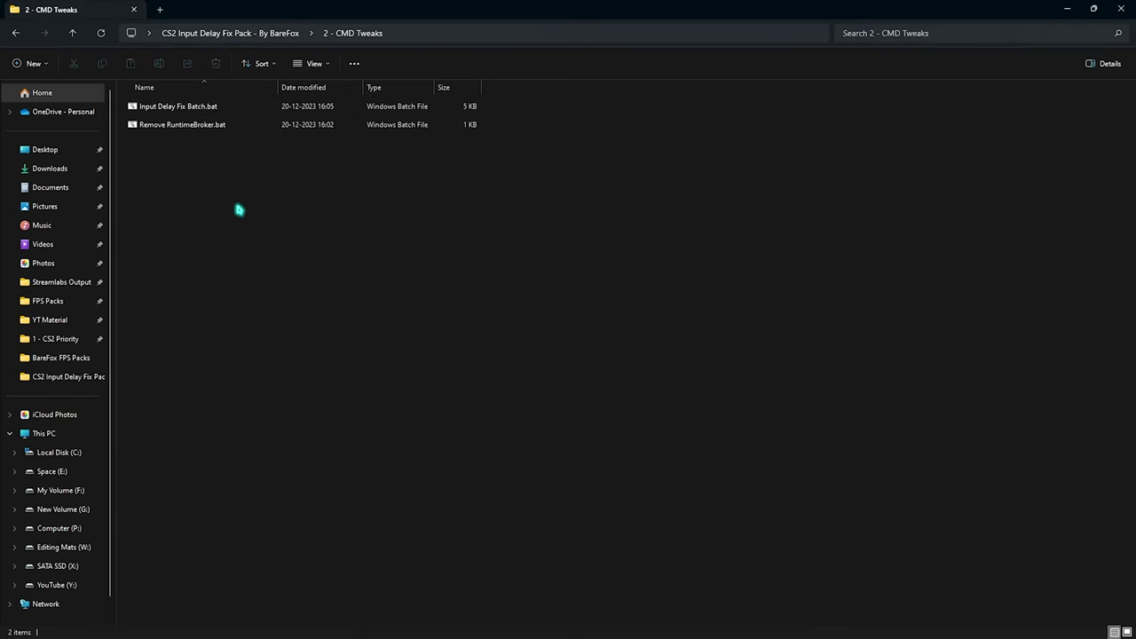
pyautogui.click(184, 110)
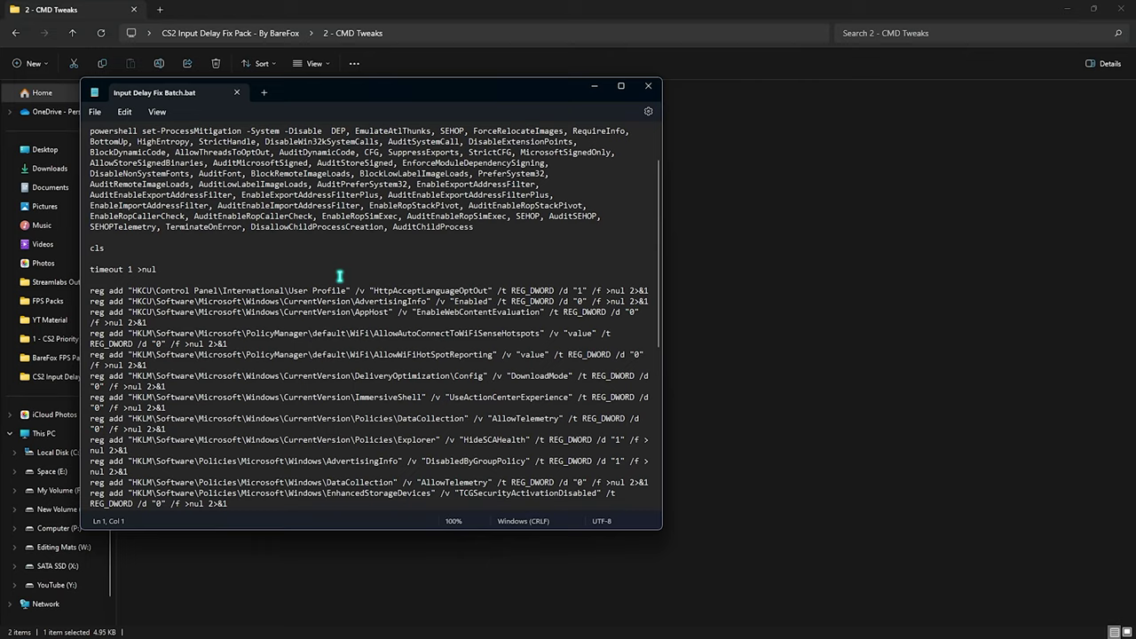
pyautogui.scroll(-8, 339, 277)
pyautogui.scroll(10, 338, 277)
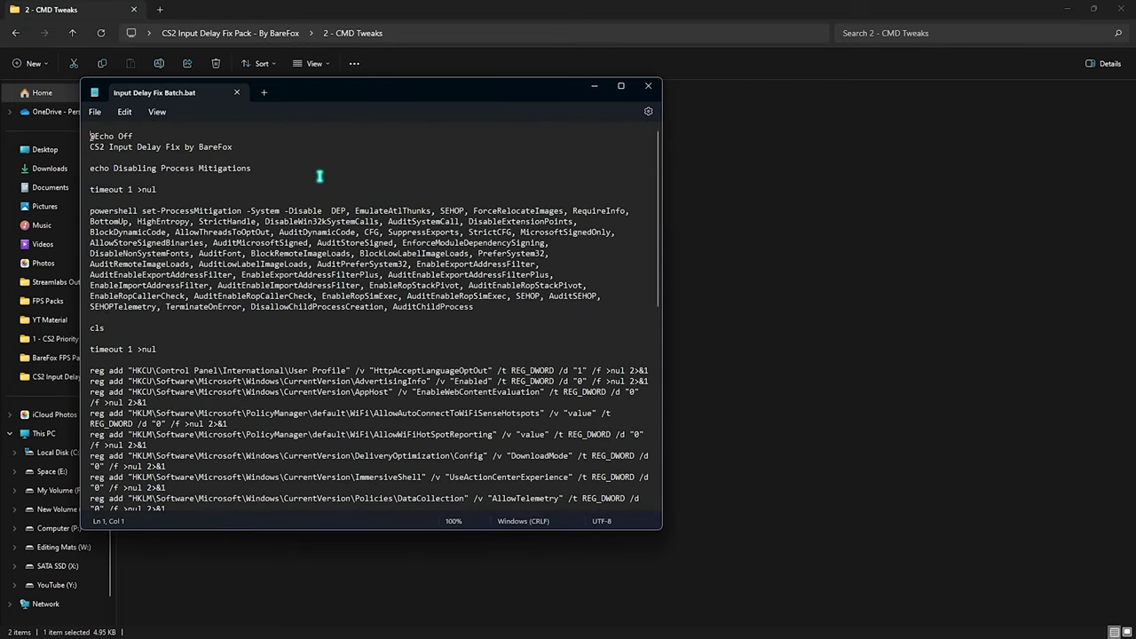
pyautogui.click(648, 85)
pyautogui.click(171, 128)
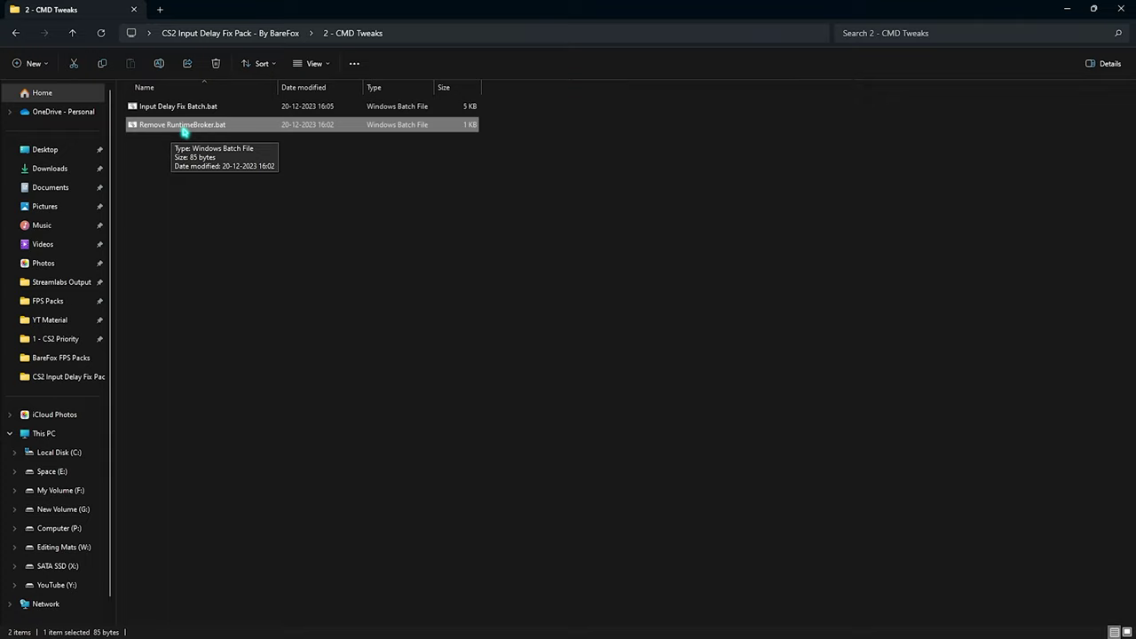
# Open 3 - Keyboard Latency Fix and look over its five keyboard buffer .reg files
pyautogui.hotkey('alt', 'Left')
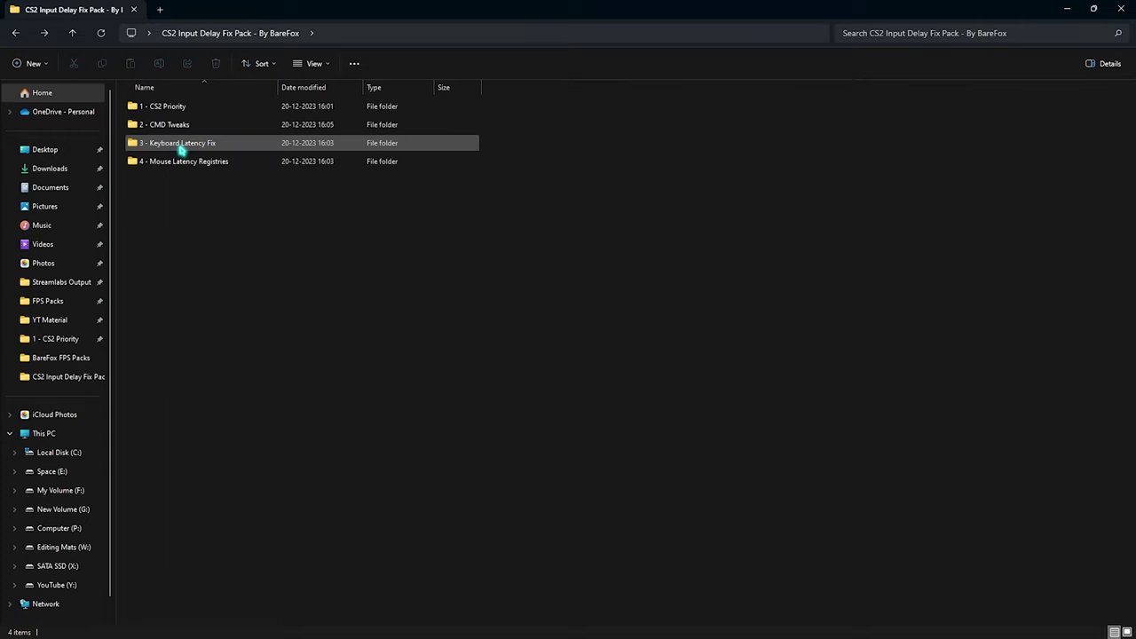
pyautogui.doubleClick(181, 148)
pyautogui.moveTo(218, 275); pyautogui.dragTo(203, 183)
pyautogui.click(221, 278)
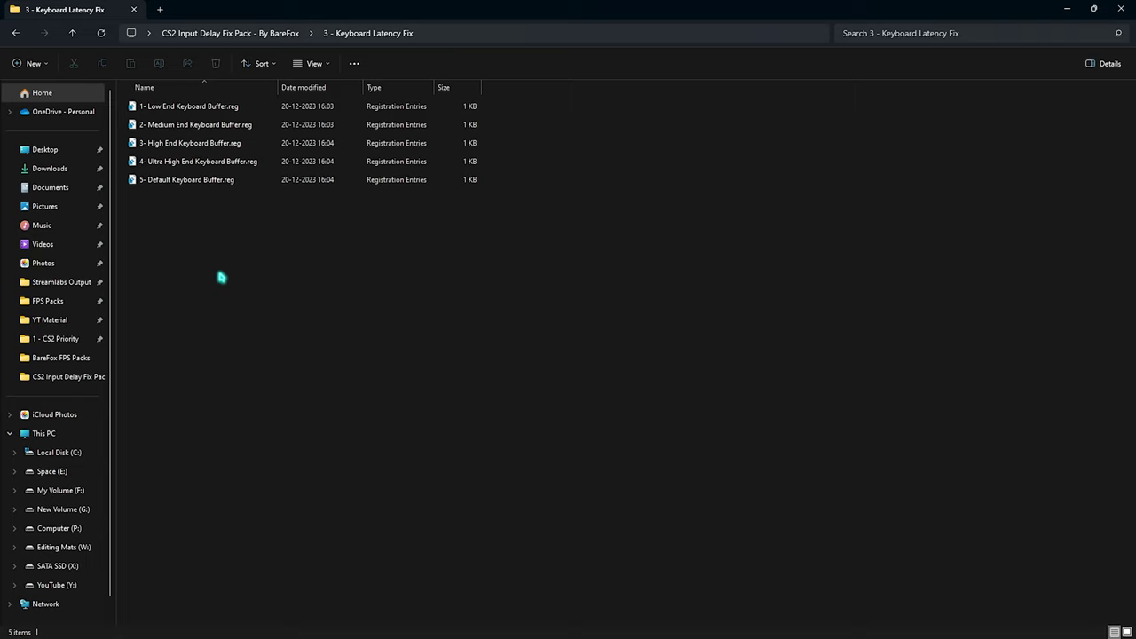
pyautogui.moveTo(221, 278); pyautogui.dragTo(181, 104)
pyautogui.click(202, 290)
pyautogui.moveTo(213, 217); pyautogui.dragTo(183, 190)
pyautogui.click(189, 249)
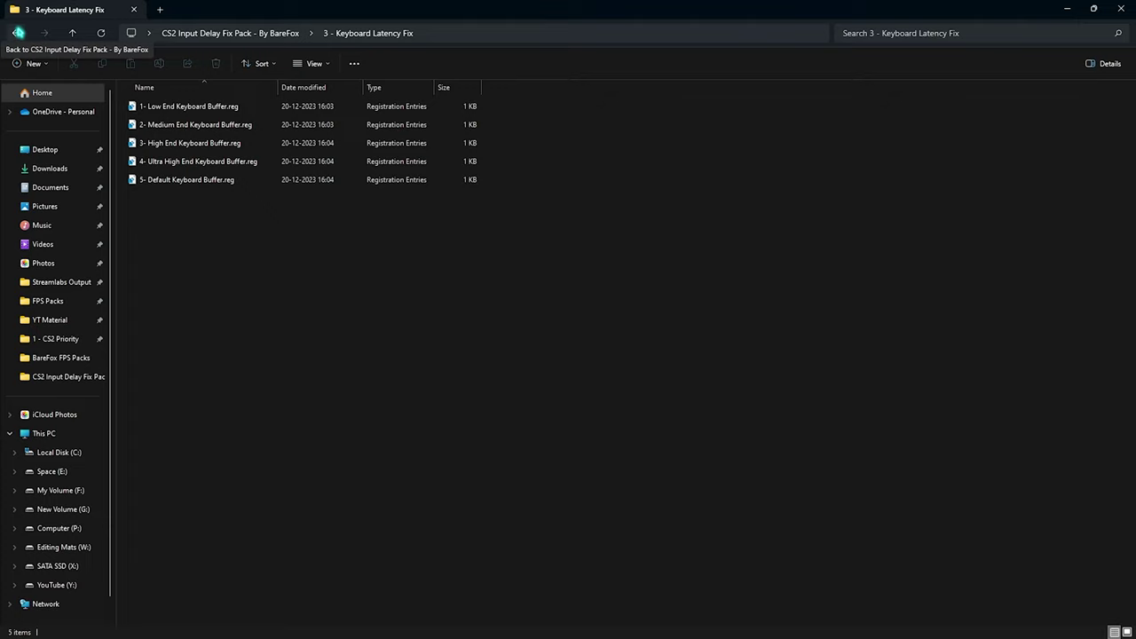
# Open 4 - Mouse Latency Registries and select Disable Pointer Precision Globally.reg and Fix Mouse Delay.reg
pyautogui.click(16, 33)
pyautogui.doubleClick(184, 163)
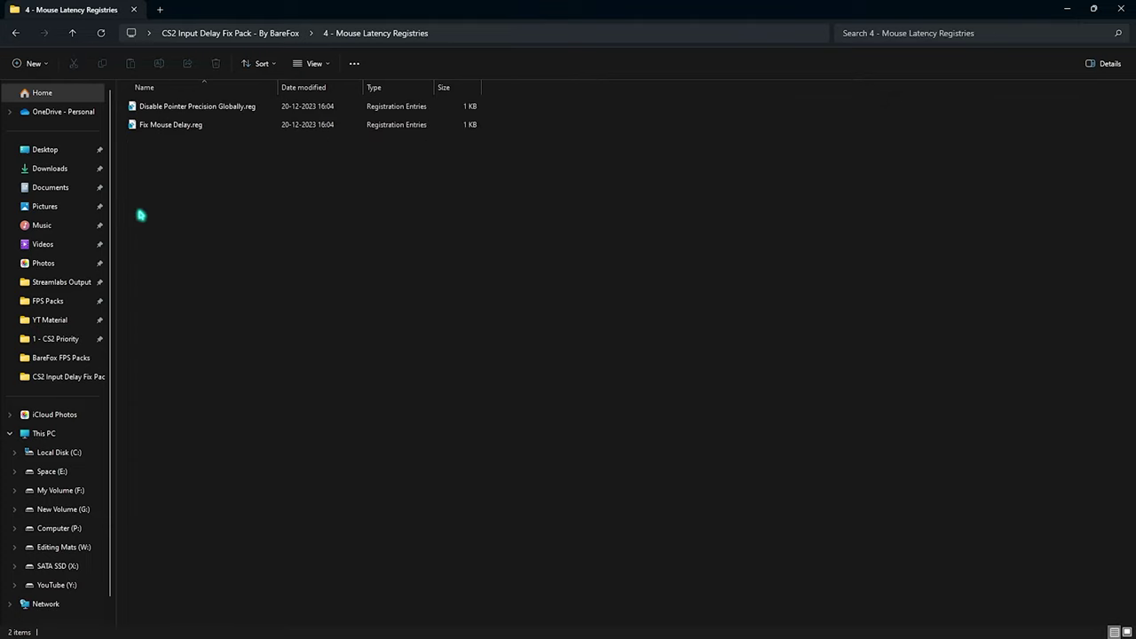
pyautogui.click(174, 110)
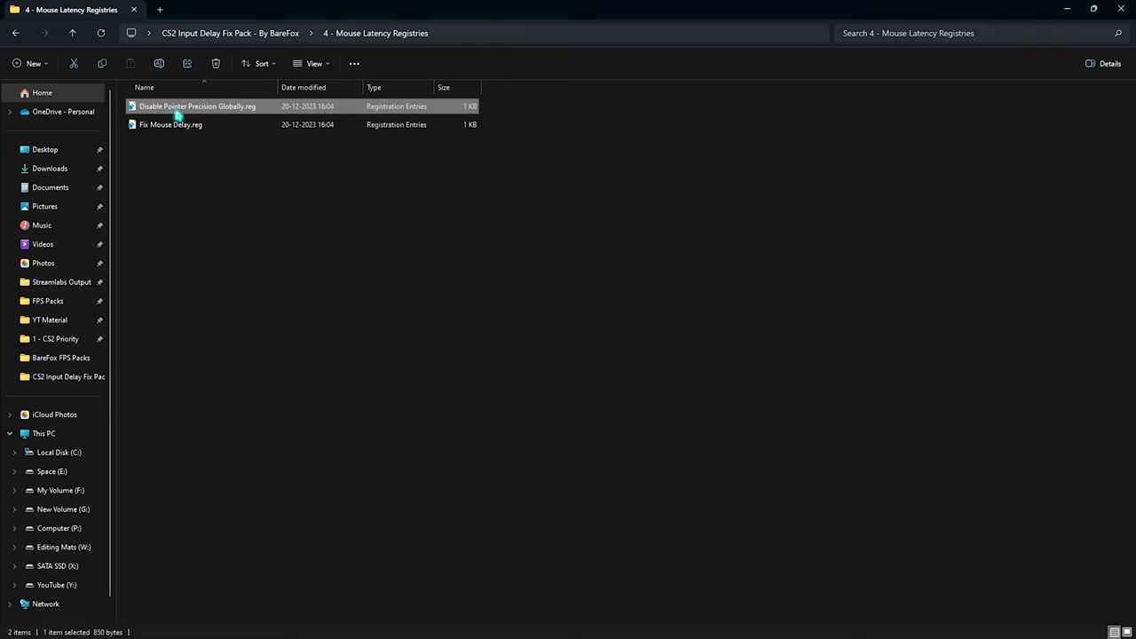
pyautogui.click(185, 127)
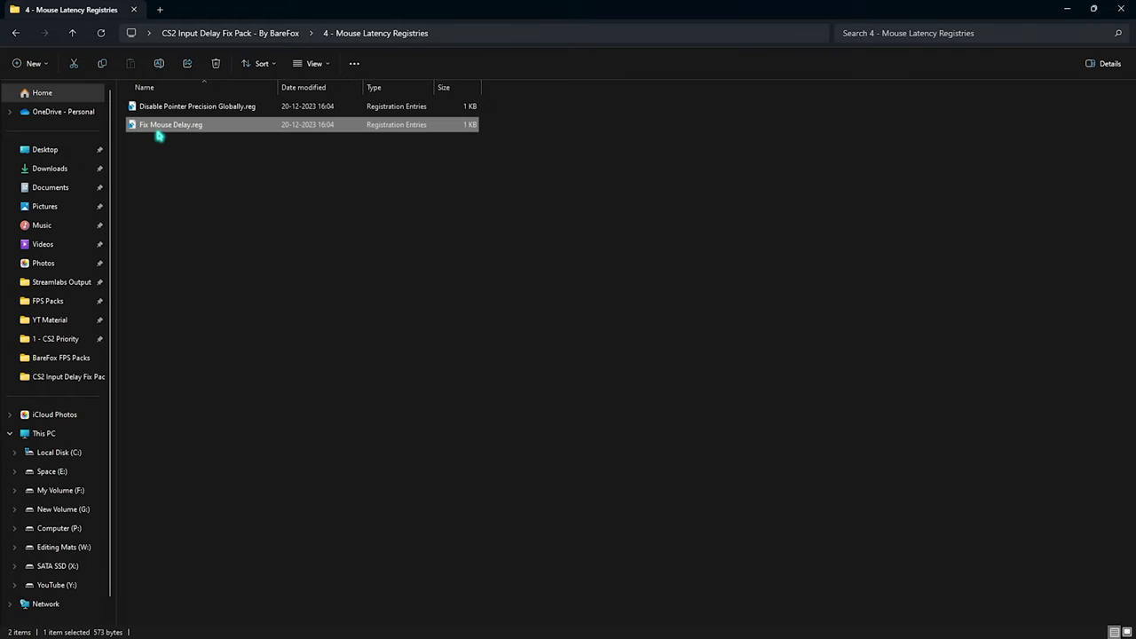
pyautogui.click(199, 108)
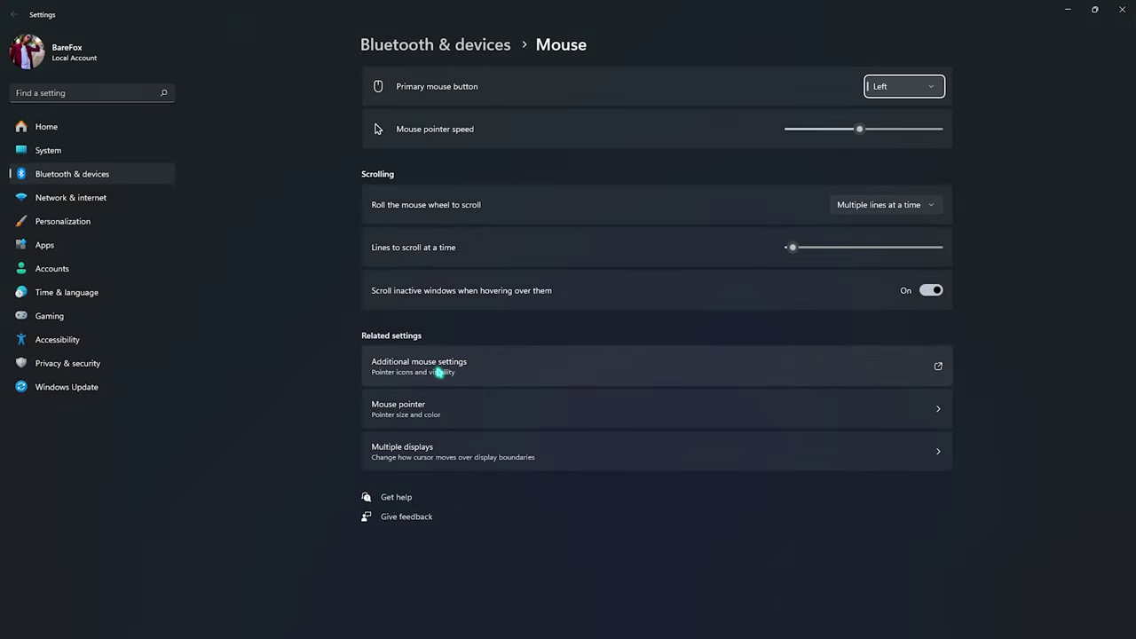
# Show the mouse Pointer Options from Additional mouse settings, then close the fix pack folder window
pyautogui.click(440, 370)
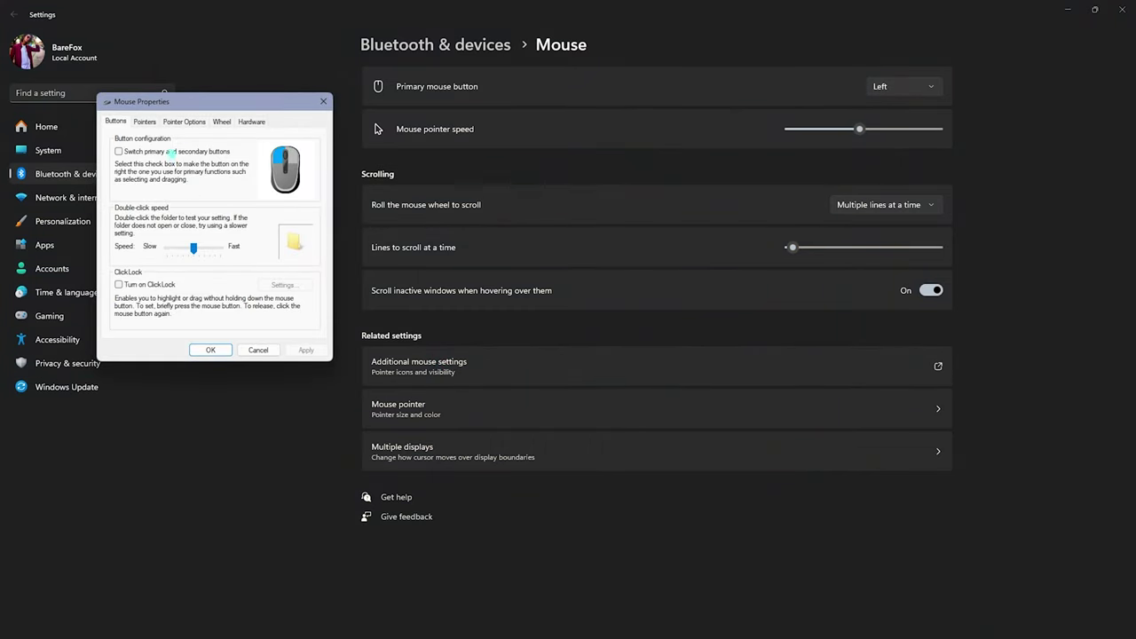
pyautogui.click(184, 122)
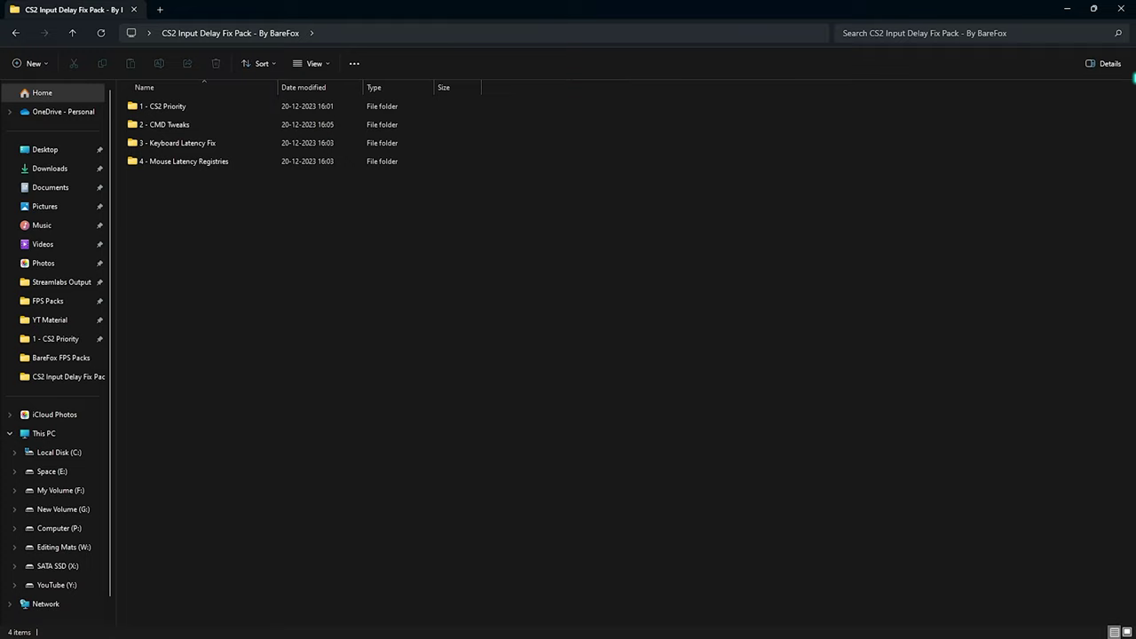
pyautogui.click(1118, 9)
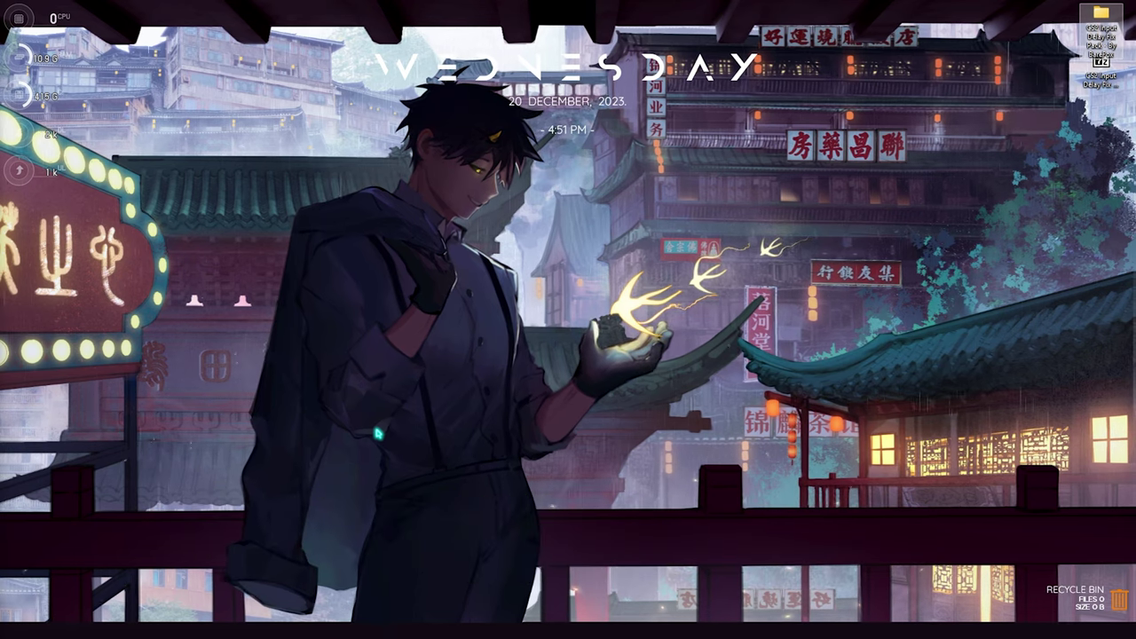
# Launch System Configuration and set the advanced boot options to use 24 processors
pyautogui.press('super')
pyautogui.write('system Information')
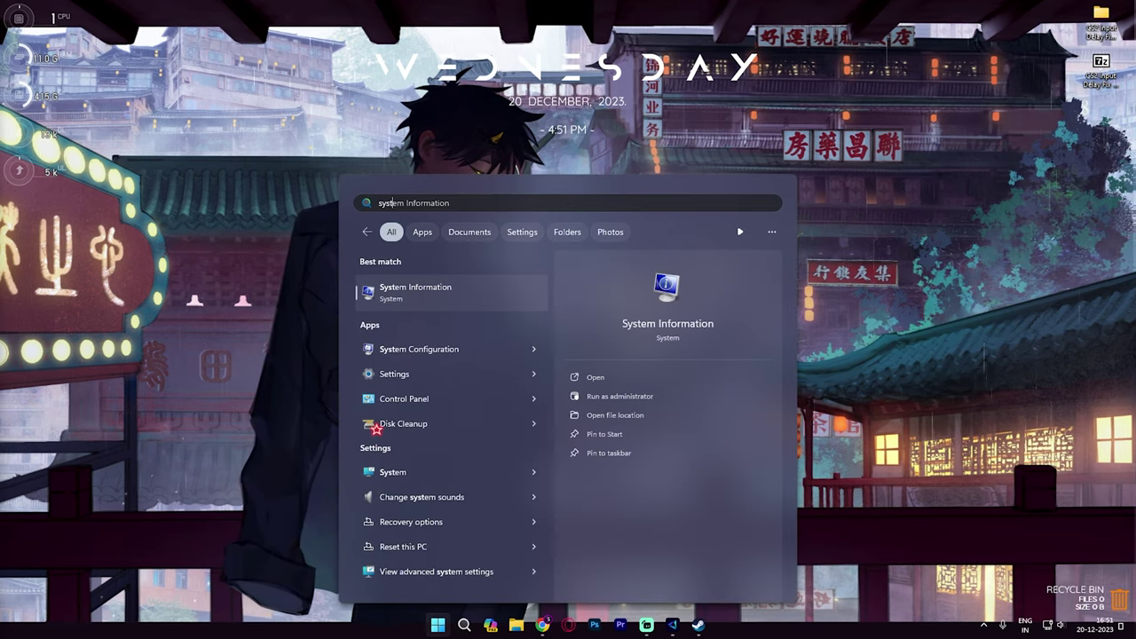
pyautogui.press('Down')
pyautogui.press('Return')
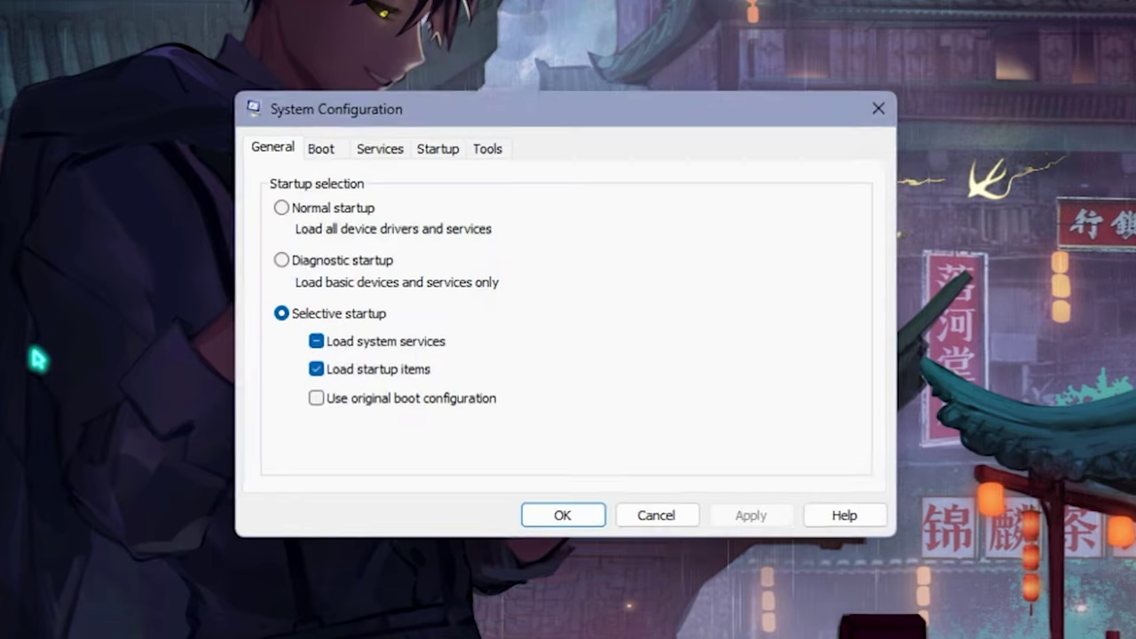
pyautogui.click(320, 148)
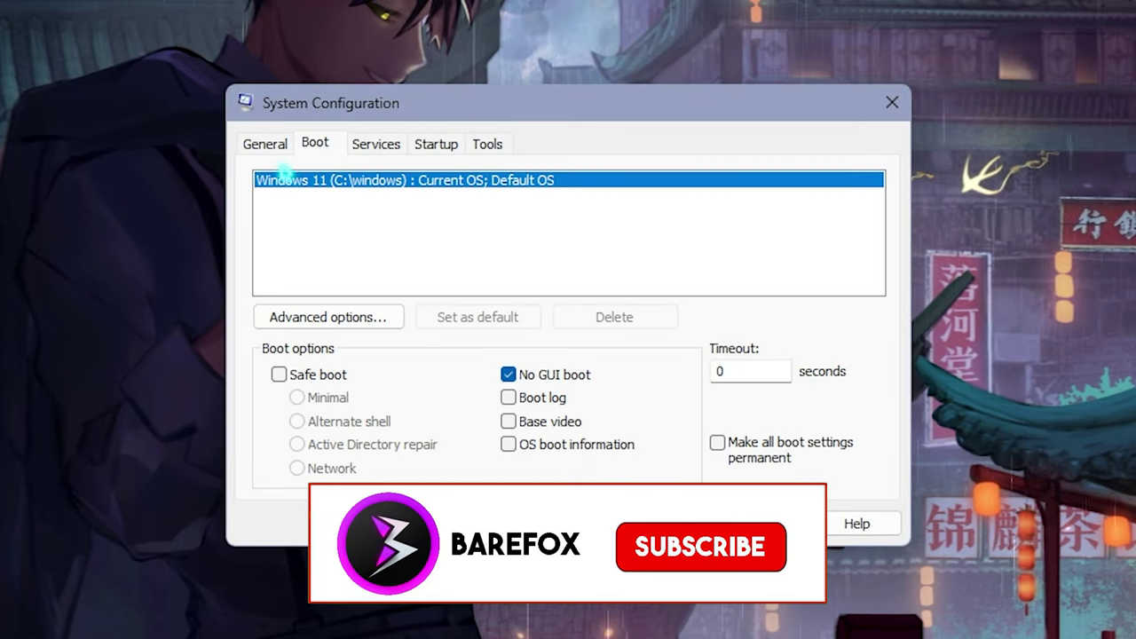
pyautogui.click(349, 324)
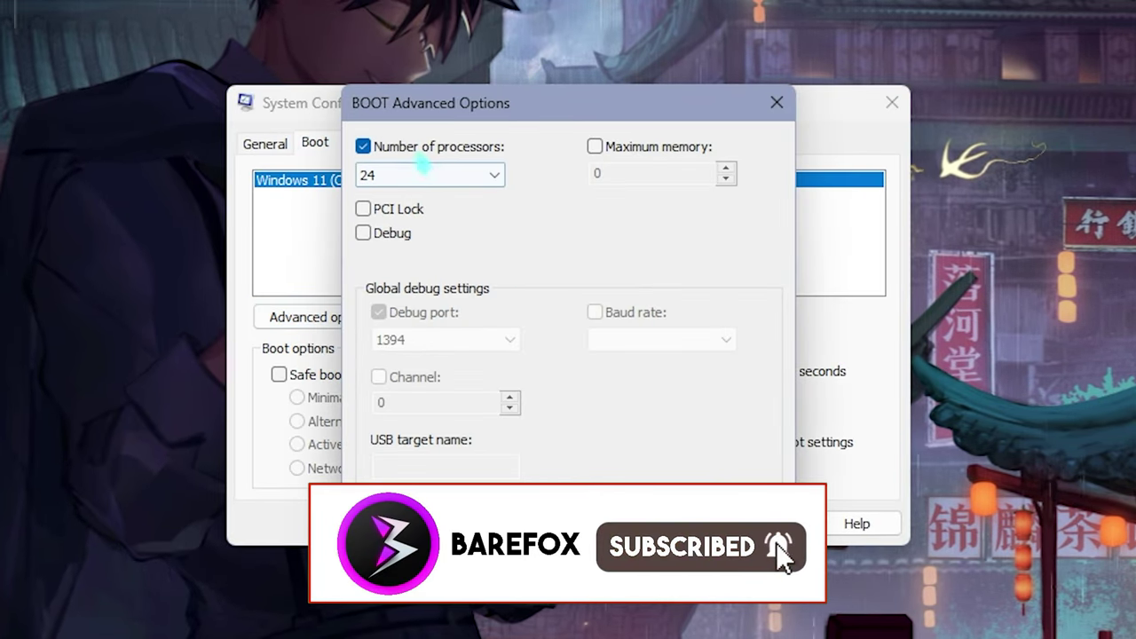
pyautogui.click(426, 178)
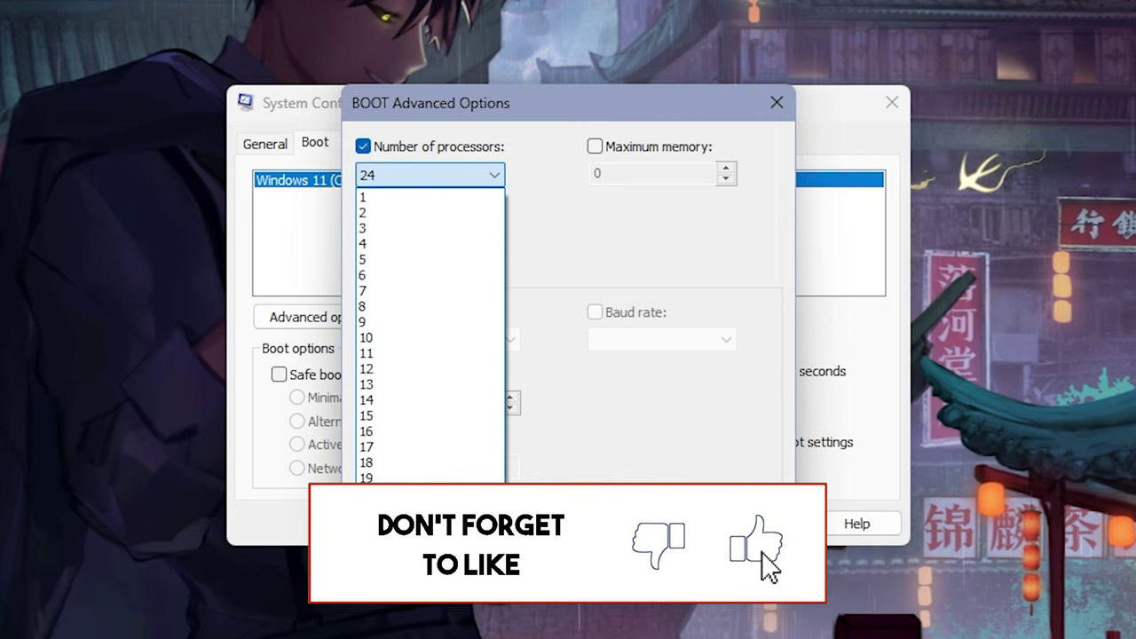
pyautogui.click(394, 558)
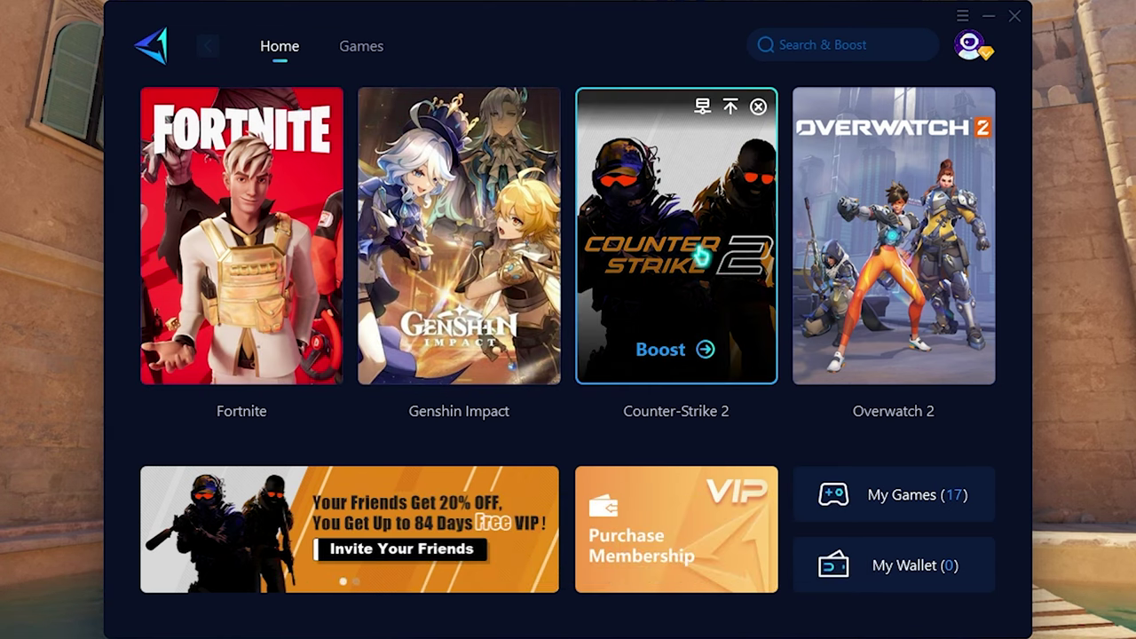
# Boost Counter-Strike 2 in GearUP Booster to 55 ms ping with 0% loss, then return Home
pyautogui.click(360, 49)
pyautogui.click(277, 46)
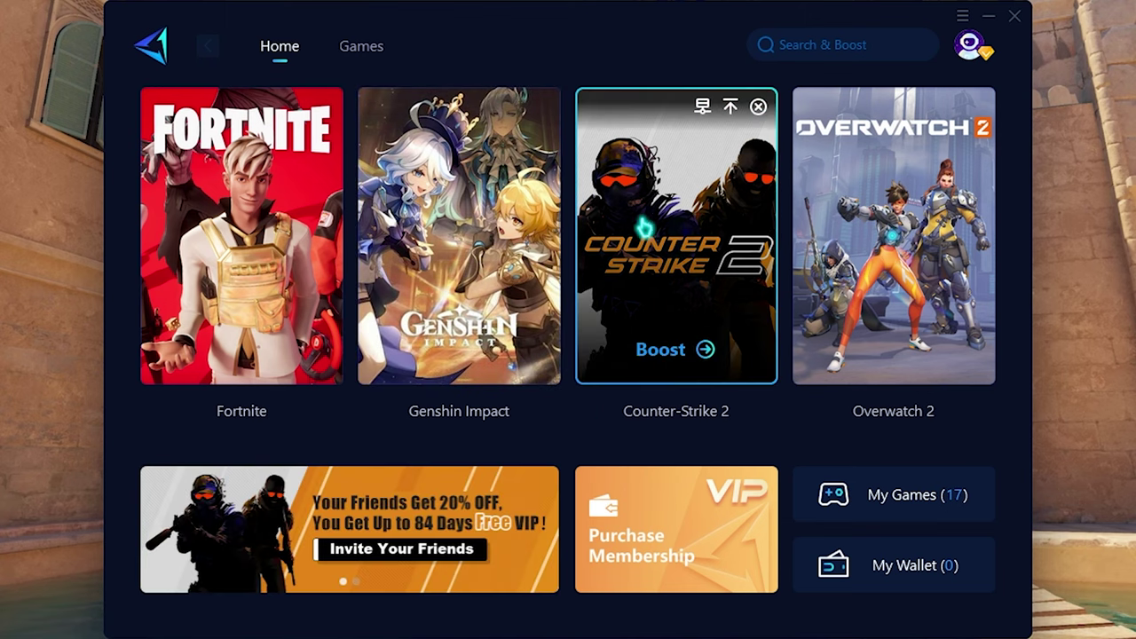
pyautogui.click(689, 244)
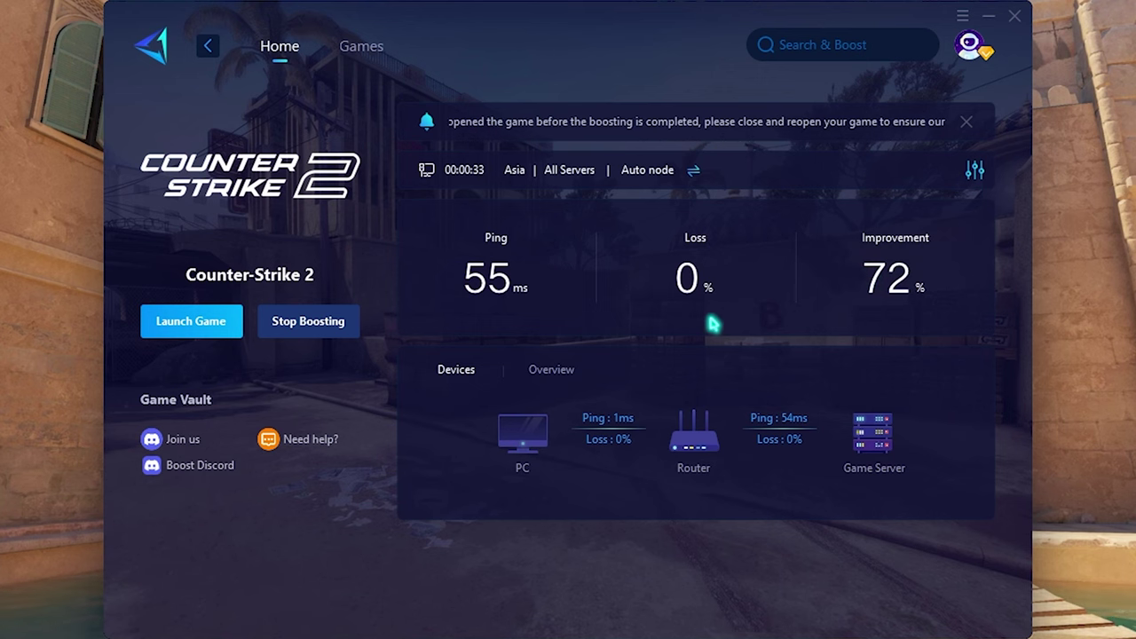
pyautogui.click(207, 45)
pyautogui.moveTo(914, 311)
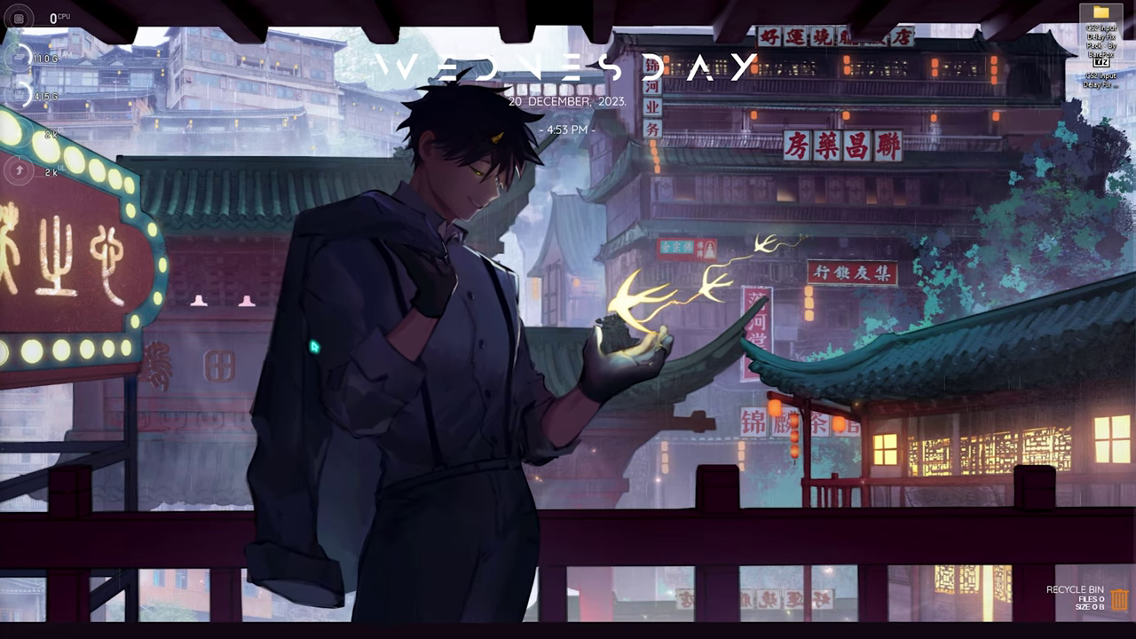
# Set visual effects to best performance, keeping only thumbnails and smooth screen-font edges, and confirm
pyautogui.press('super')
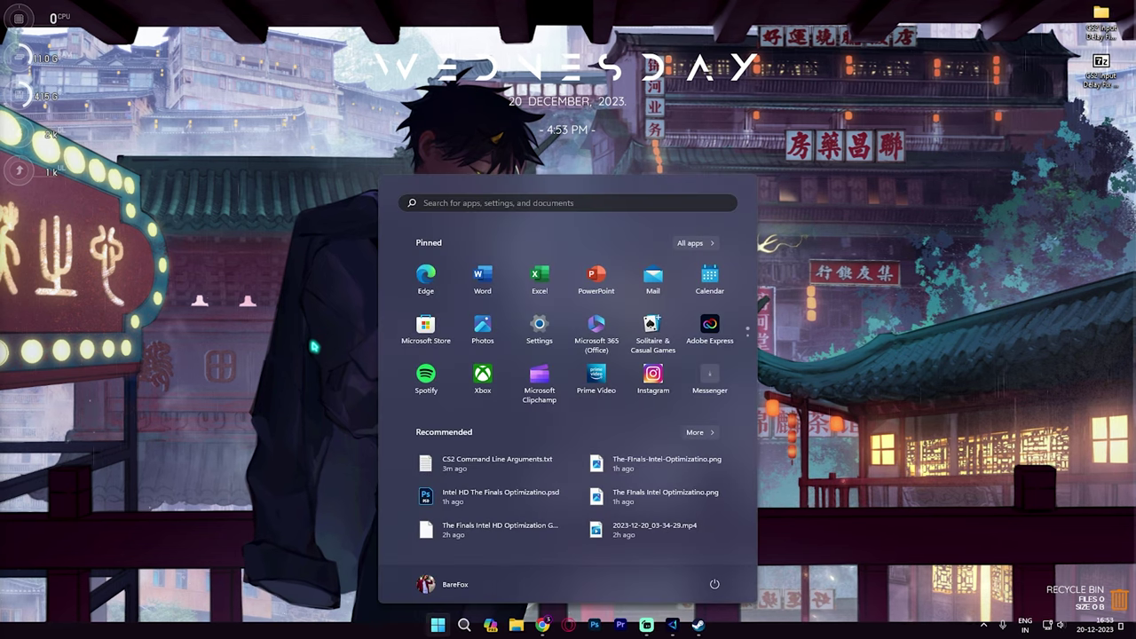
pyautogui.write('adjust the appearance and performance of windows')
pyautogui.press('Return')
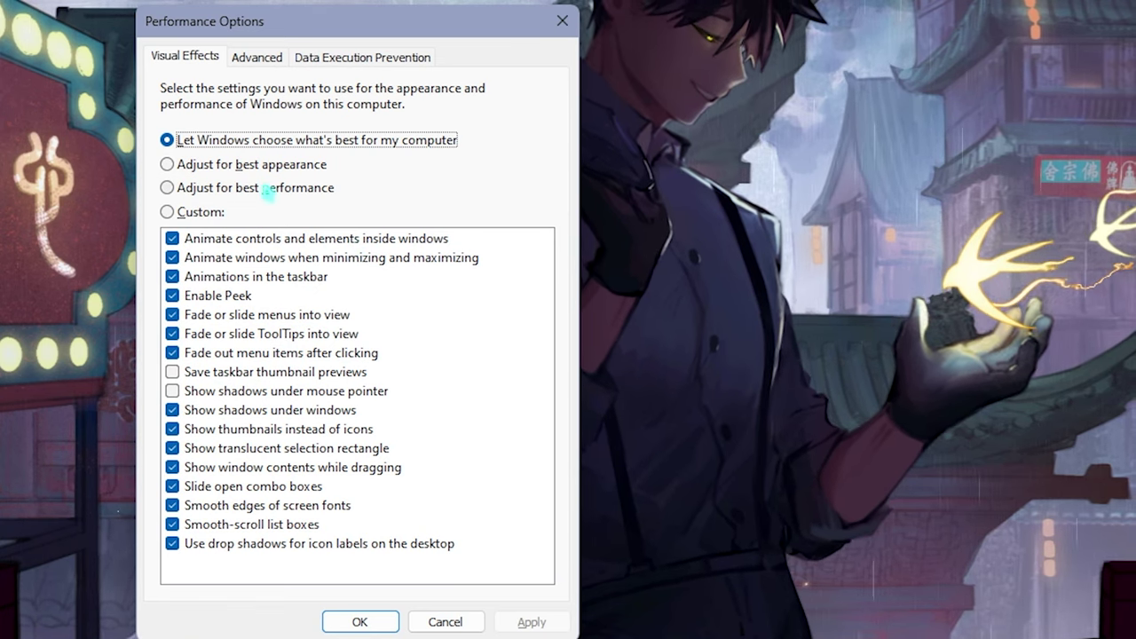
pyautogui.click(267, 190)
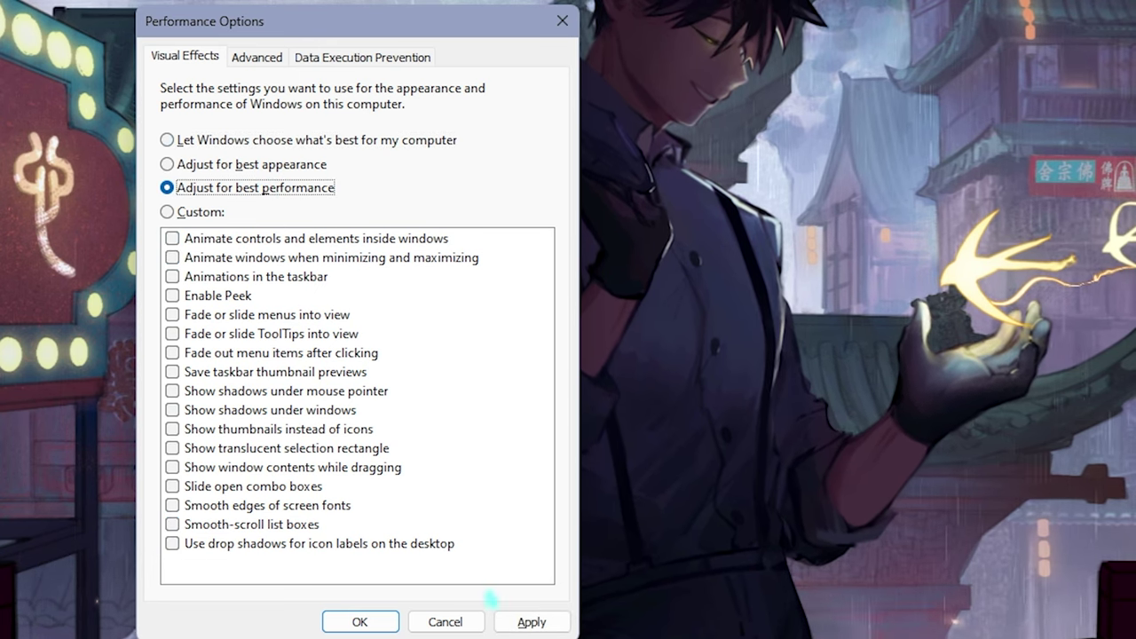
pyautogui.click(248, 430)
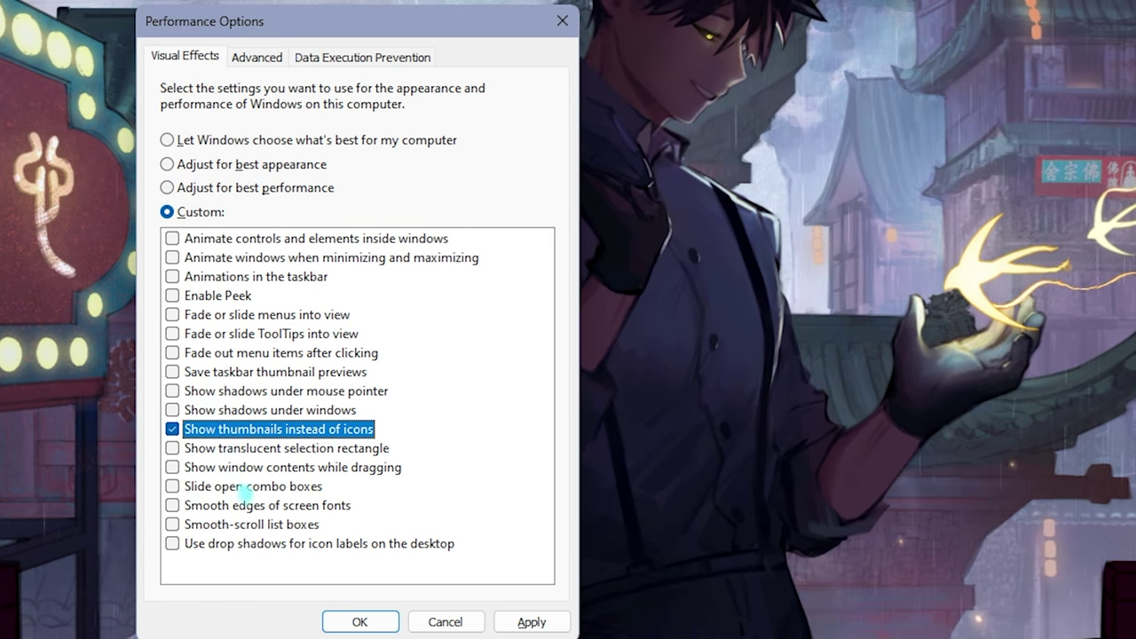
pyautogui.click(233, 507)
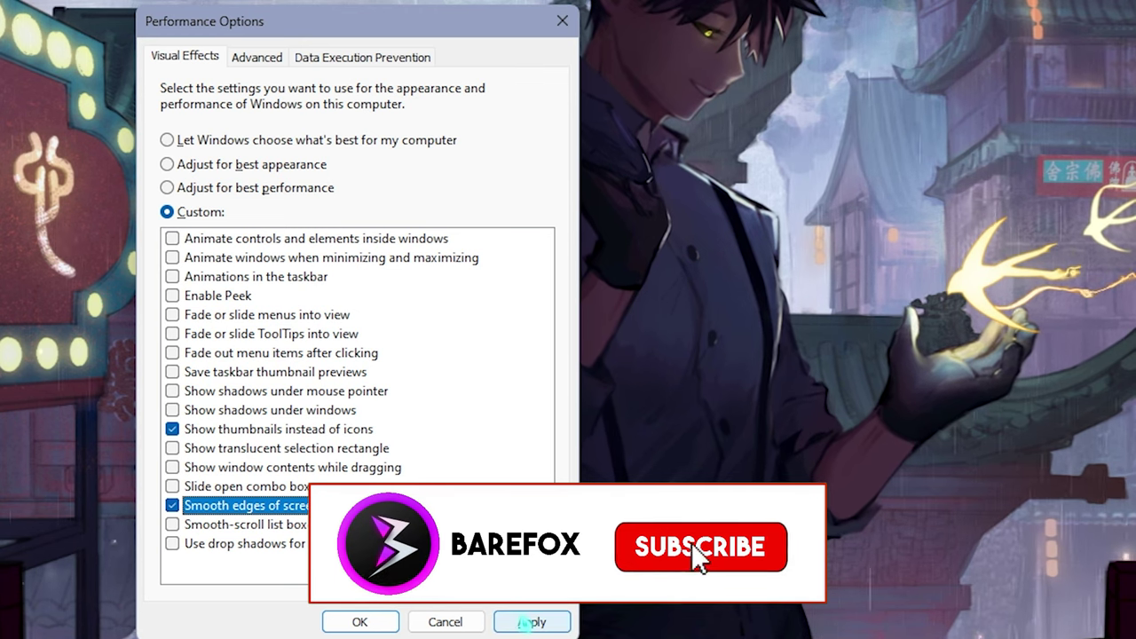
pyautogui.click(257, 57)
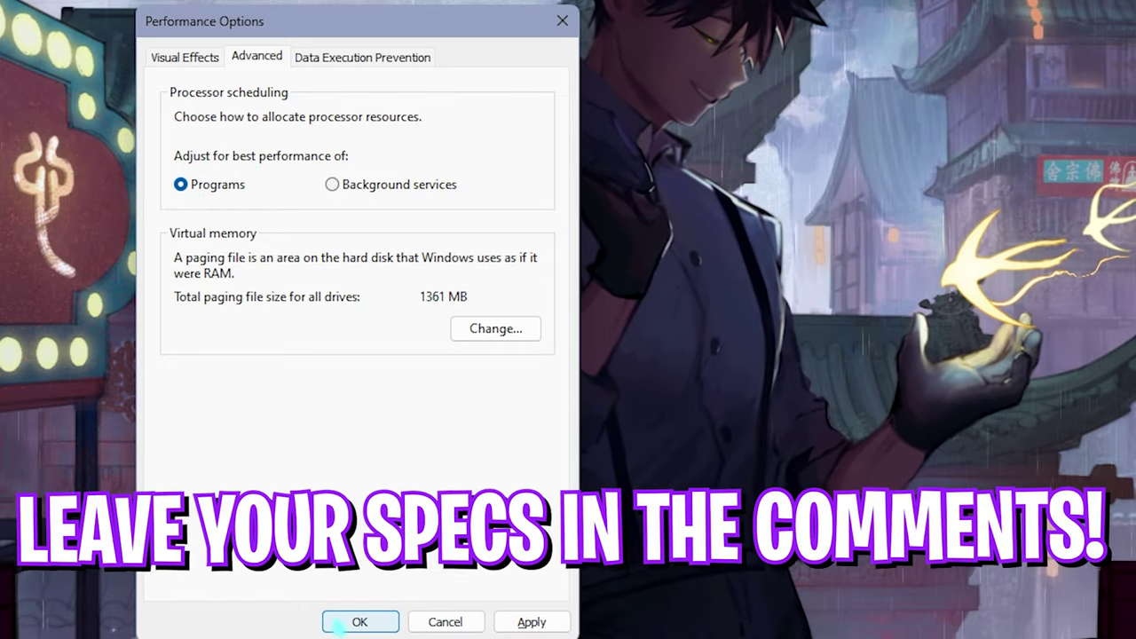
pyautogui.click(333, 620)
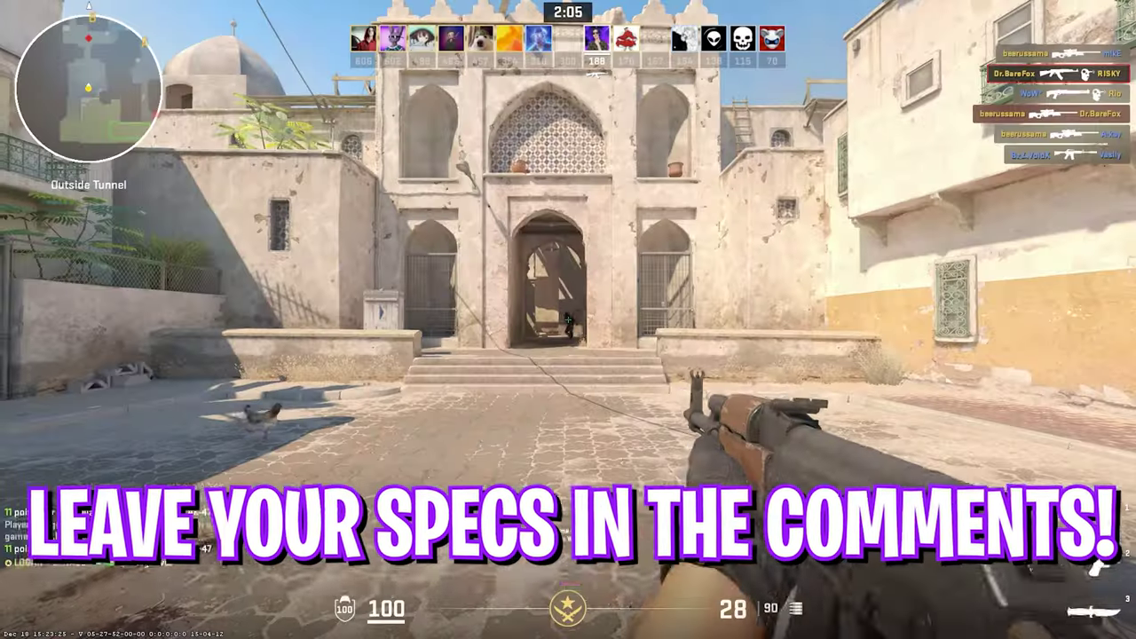